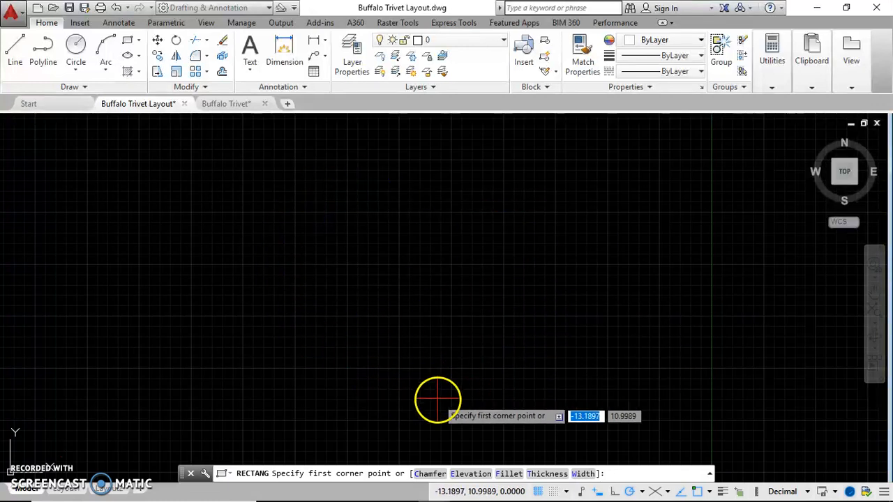
Draw a 12 by 12 rectangle in the empty area using the Dimensions option
left_click(388, 385)
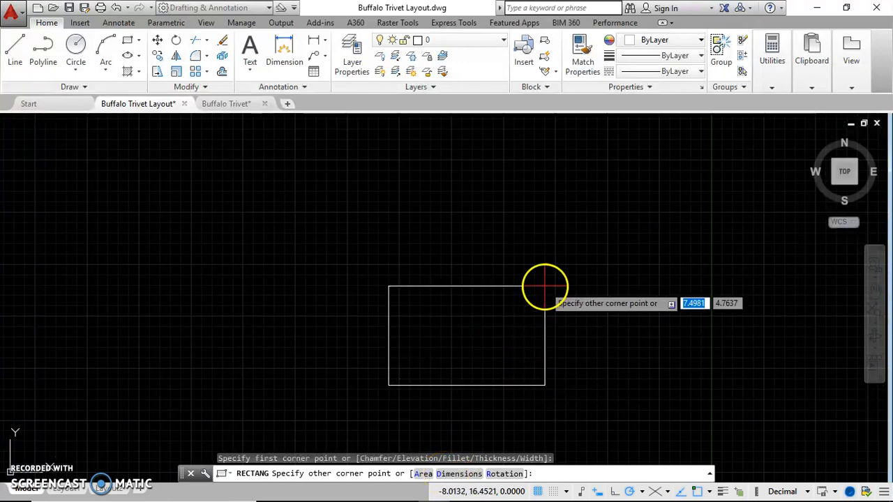
key("Return")
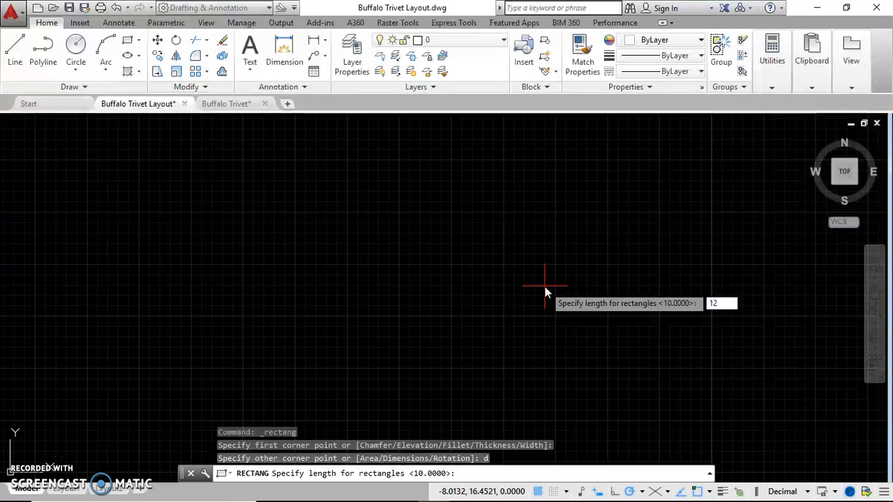
key("Return")
type("12")
key("Return")
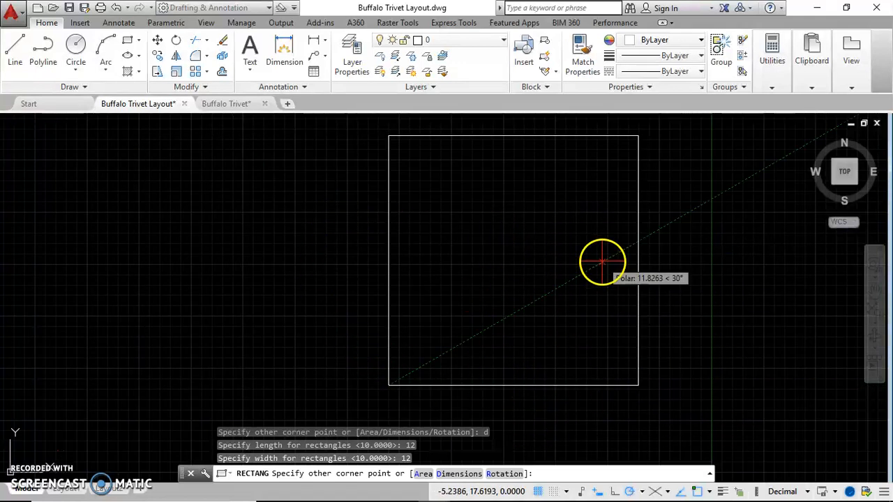
left_click(595, 238)
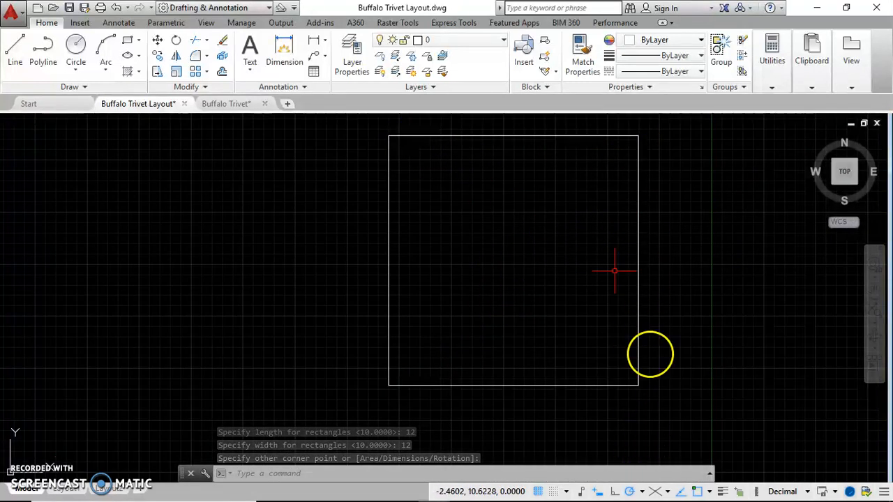
Explode the square into separate lines and check this by selecting its bottom edge alone
left_click(512, 135)
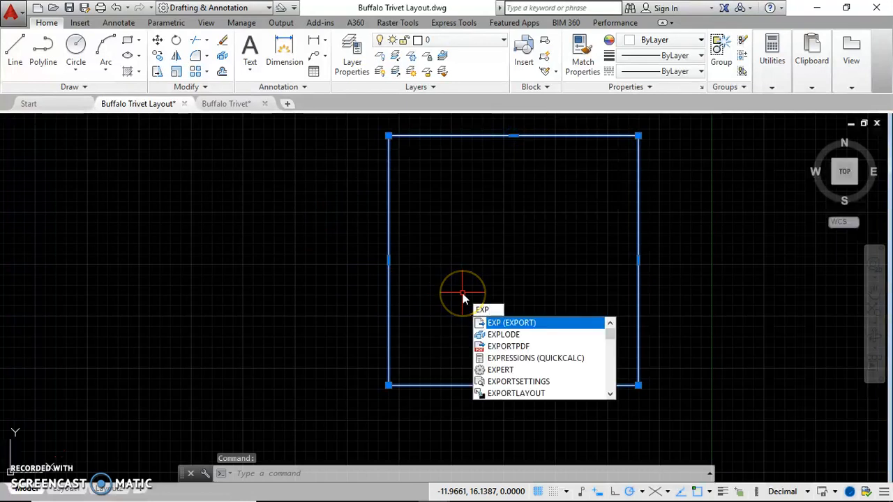
left_click(495, 333)
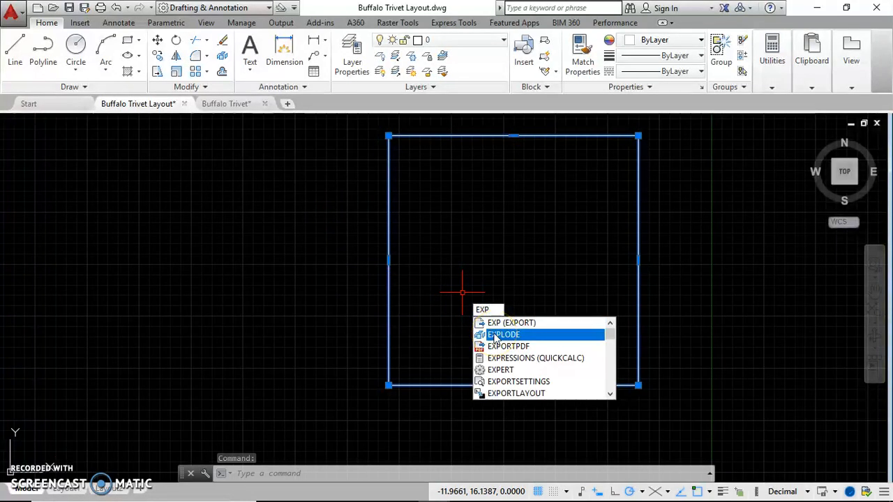
left_click(495, 336)
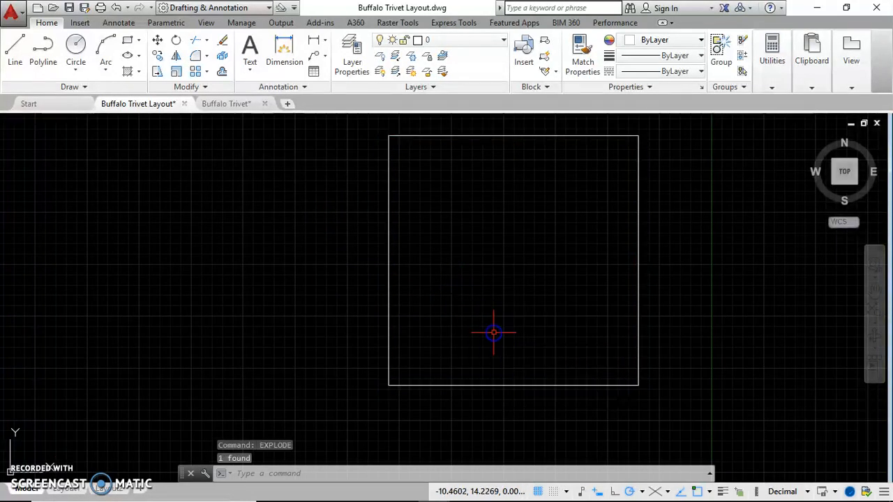
left_click(487, 384)
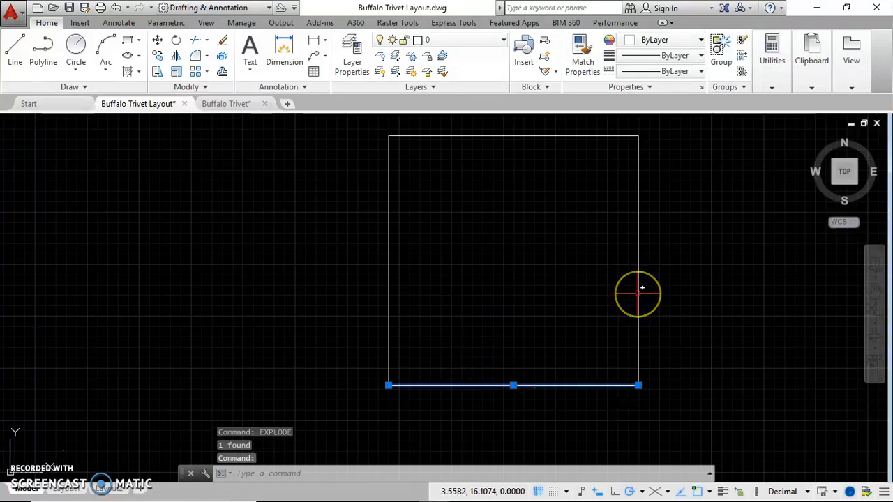
key("Escape")
key("Escape")
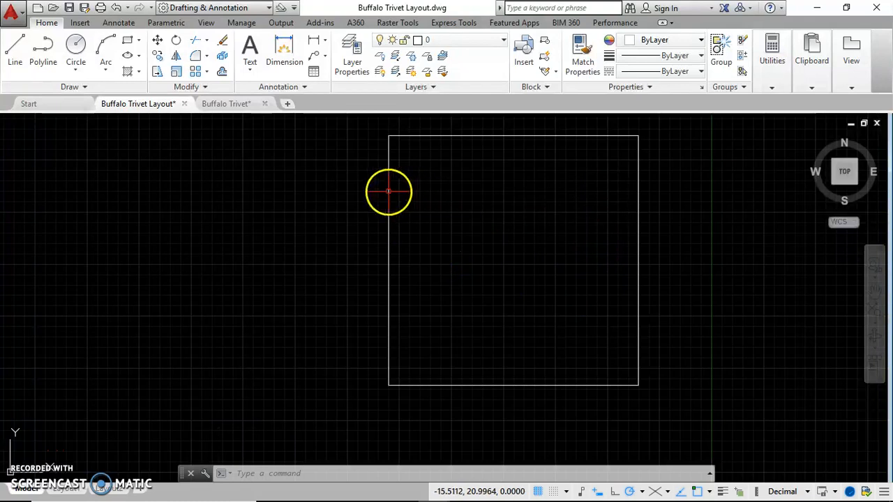
Offset the square's right edge 1.5 toward the inside
scroll(395, 203, "down", 4)
scroll(656, 192, "up", 2)
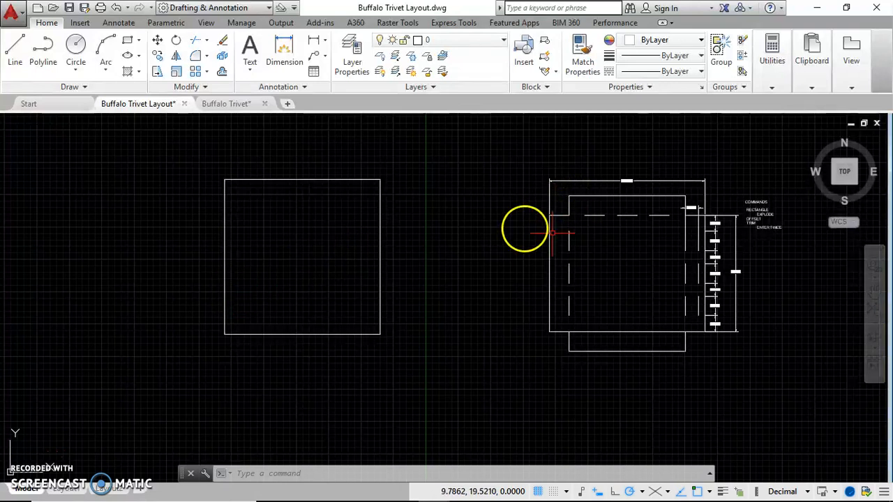
left_click(379, 203)
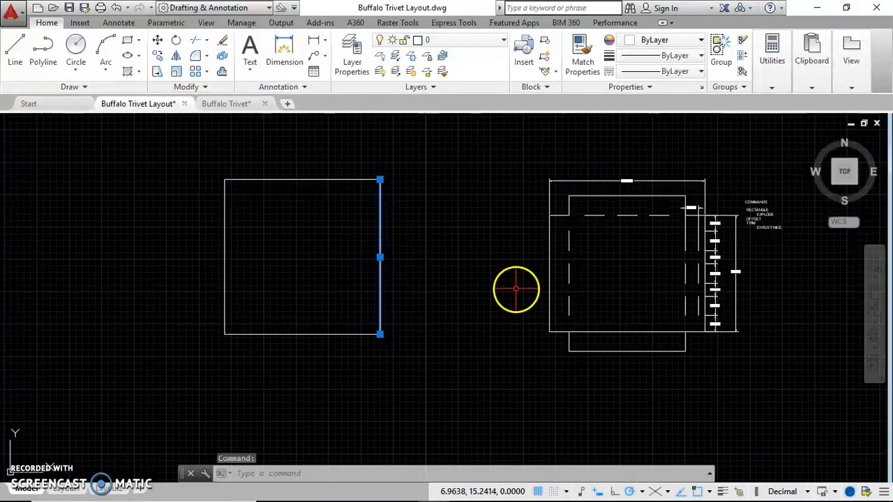
type("f")
key("Return")
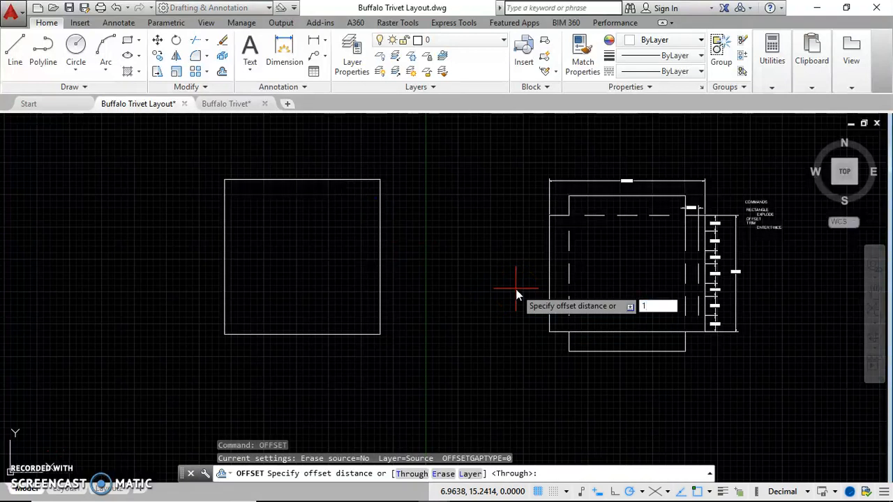
key("Return")
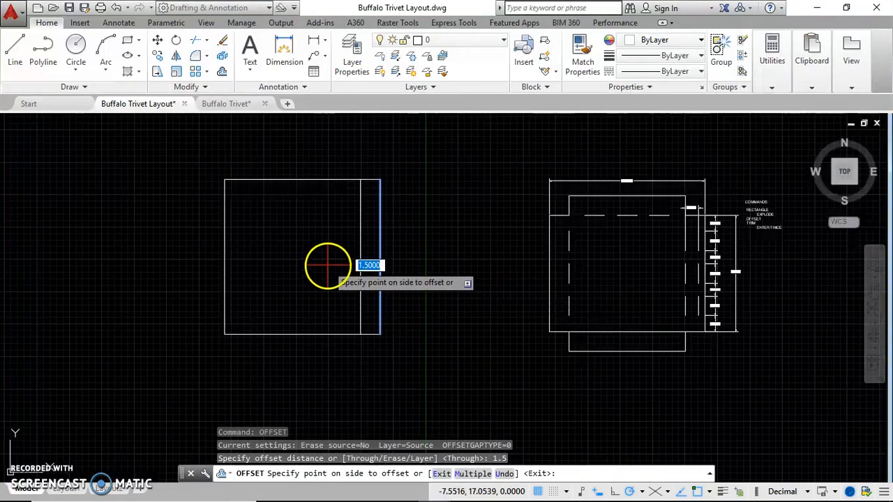
left_click(359, 251)
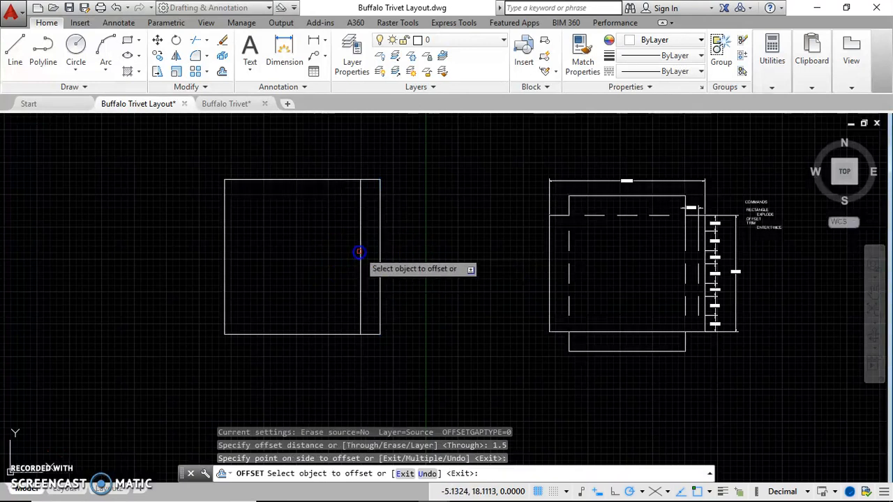
Offset the square's top, left and bottom edges inward by the same 1.5 distance
left_click(313, 180)
left_click(293, 194)
left_click(224, 225)
left_click(246, 230)
left_click(275, 333)
left_click(281, 305)
left_click(293, 337)
key("Escape")
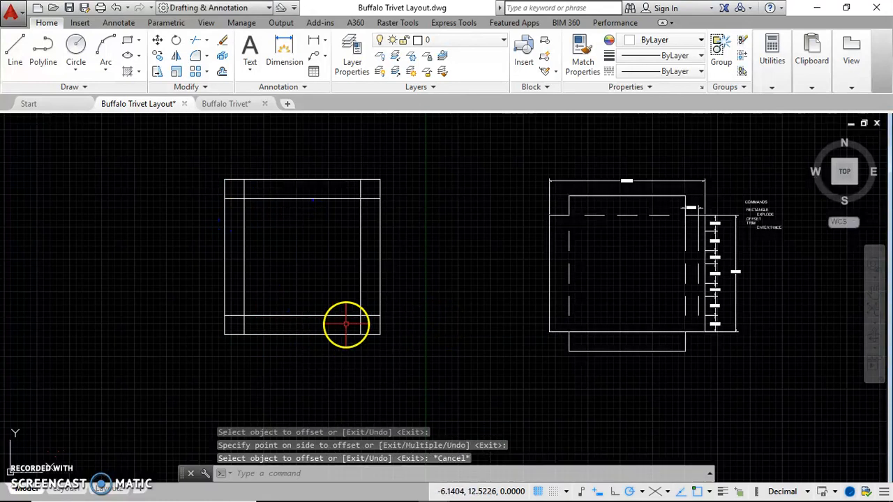
Trim the outer edges off the square's two top corners, using all objects as cutting edges
scroll(759, 216, "up", 2)
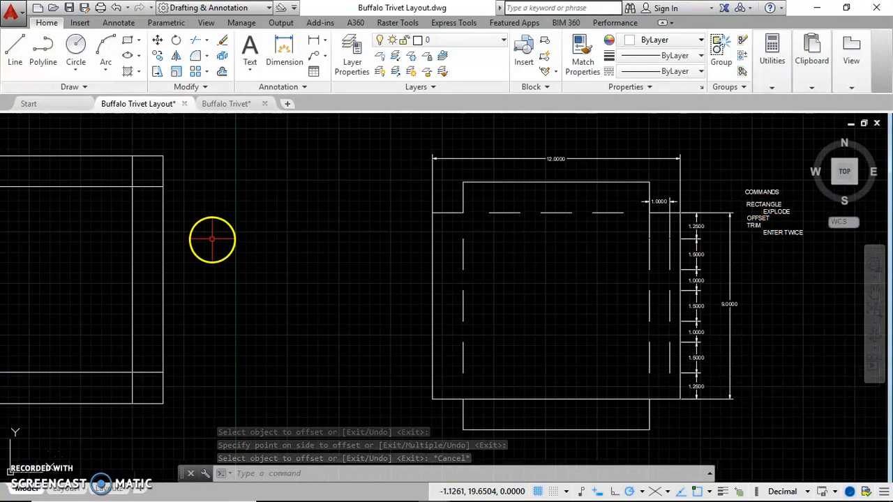
middle_click_drag(229, 242, 447, 249)
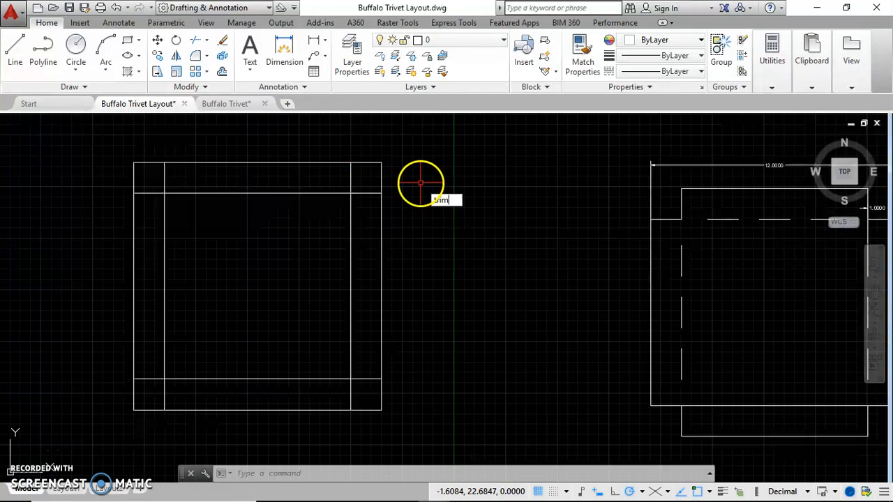
key("Return")
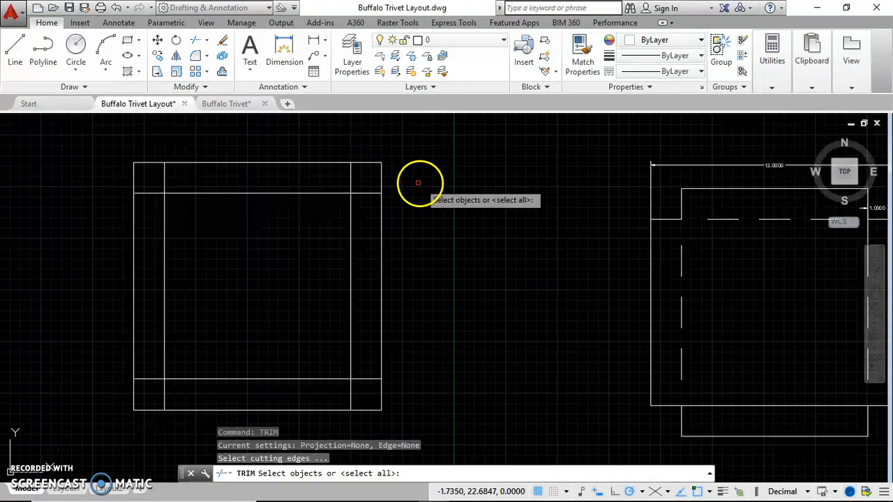
key("Return")
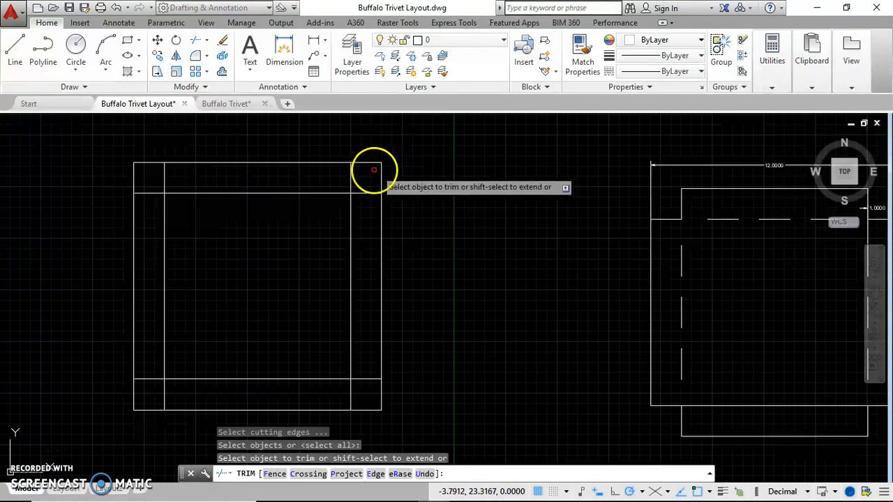
left_click(370, 163)
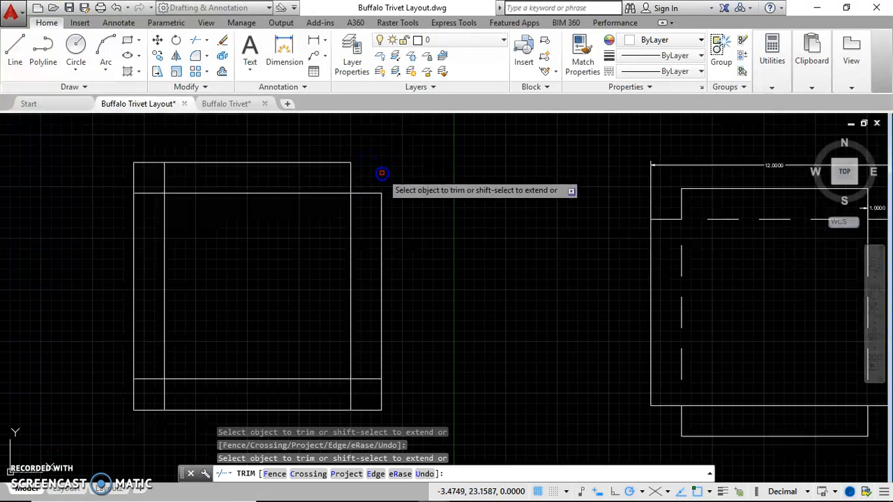
left_click(148, 164)
left_click(135, 172)
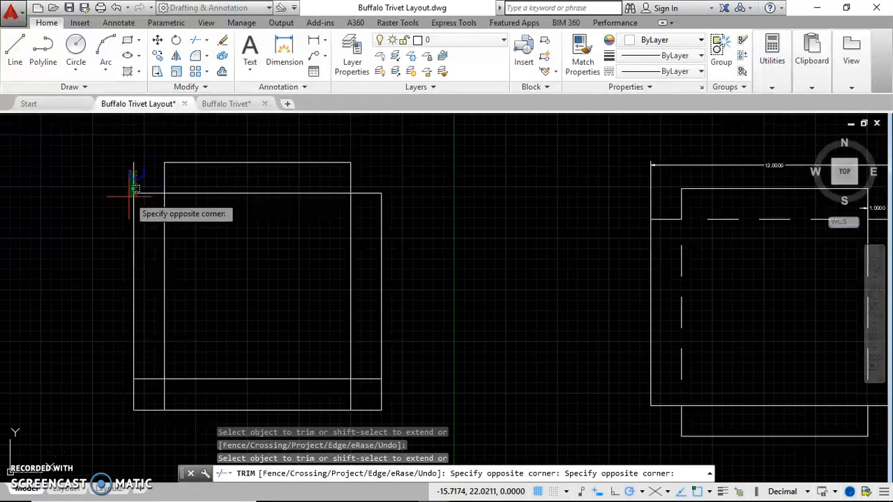
left_click(124, 181)
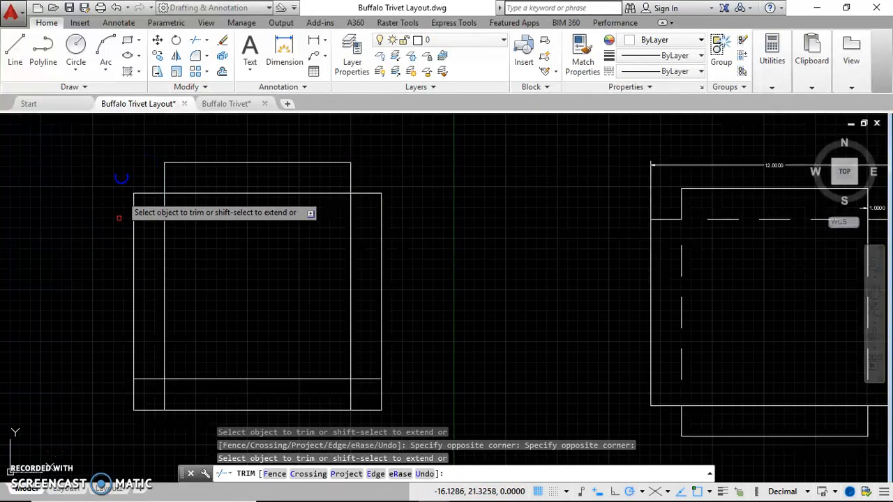
Trim the outer edges off the square's two bottom corners, undoing the stray trim of the lower offset line
left_click(134, 397)
left_click(141, 410)
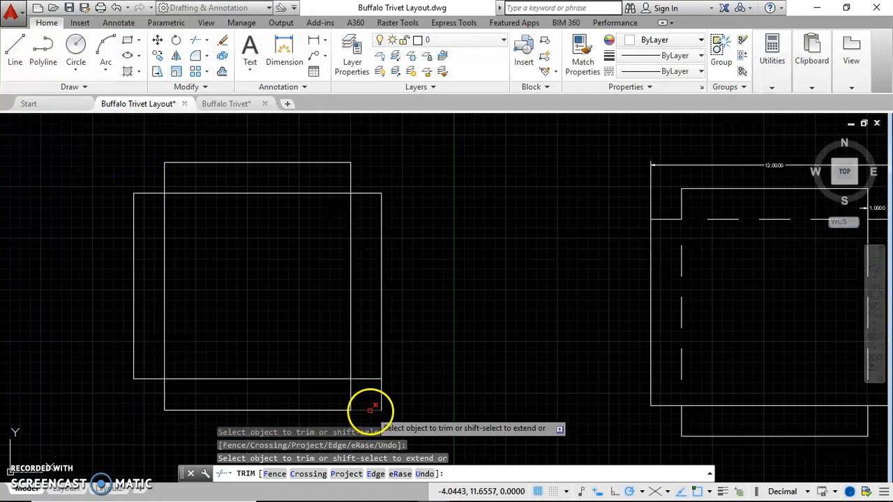
left_click(366, 379)
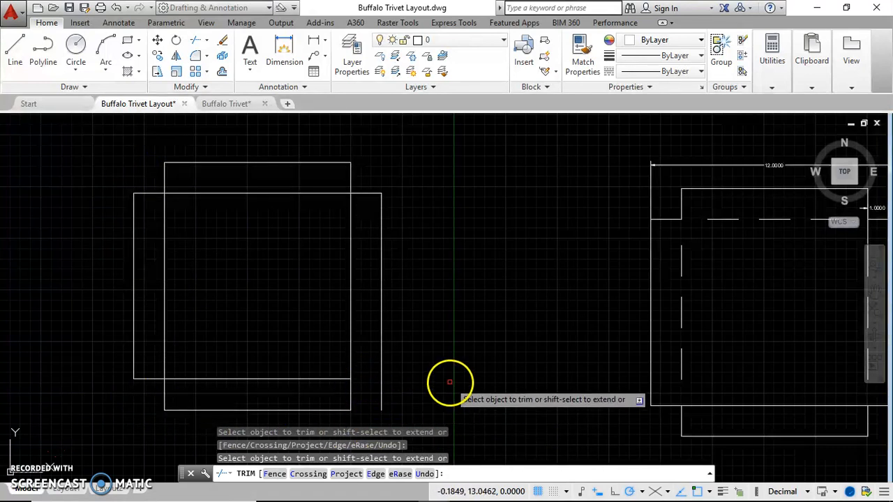
type("u")
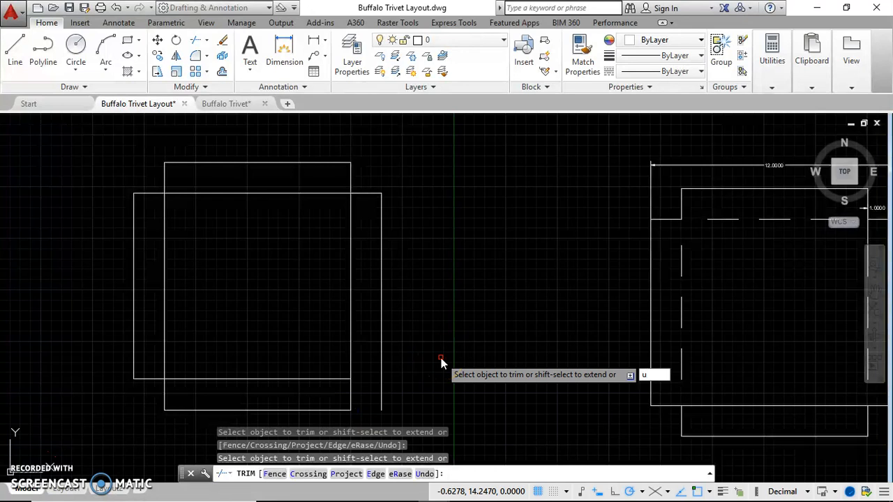
key("Return")
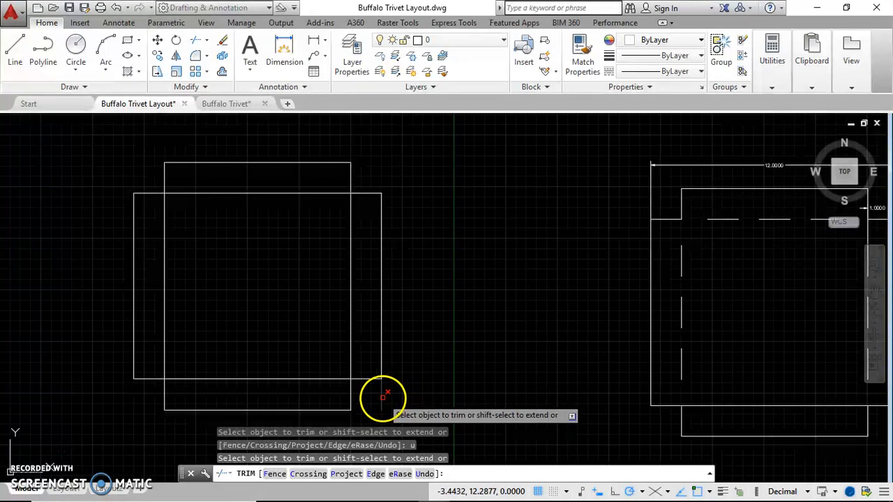
scroll(426, 259, "down", 4)
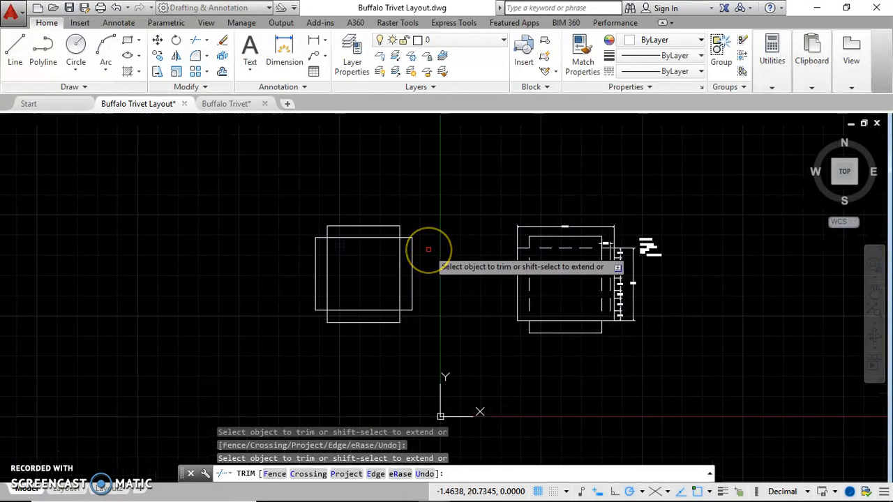
key("Escape")
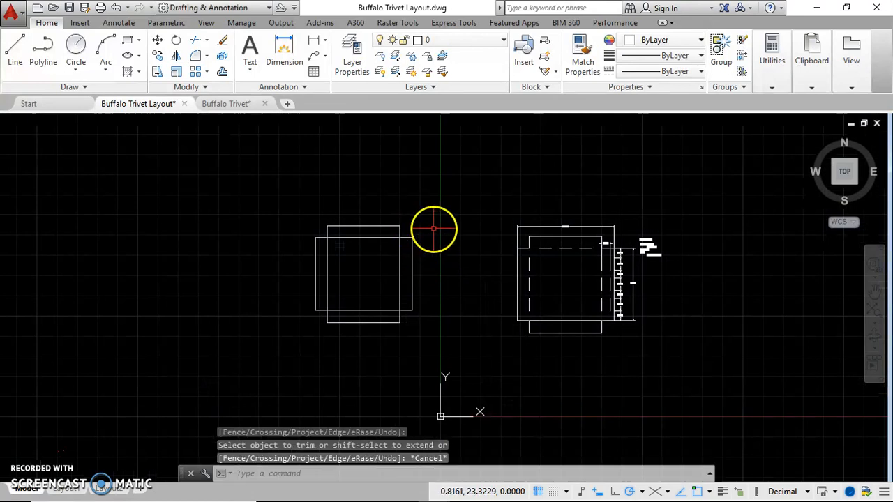
Examine the slot lengths, spacings and 1.0000 offset dimensioned on the reference layout's right flap and compare them with the new outline
scroll(600, 254, "up", 4)
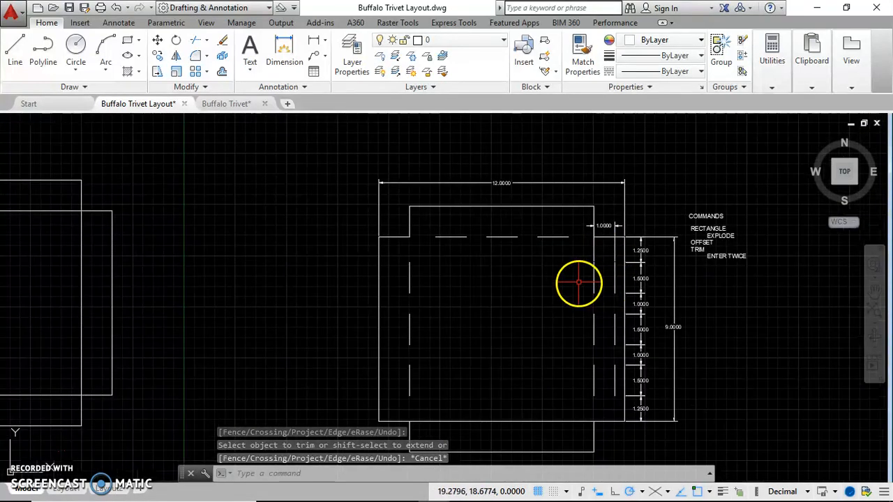
scroll(603, 281, "up", 2)
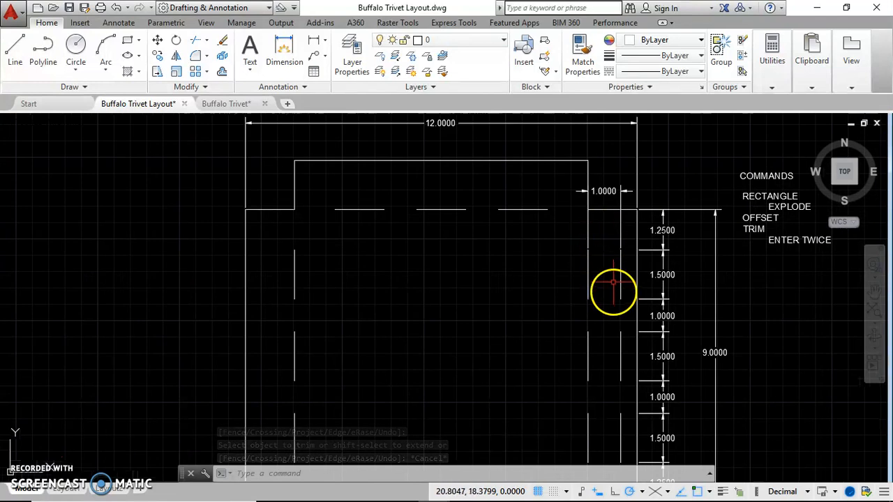
middle_click_drag(613, 293, 563, 275)
scroll(465, 191, "down", 2)
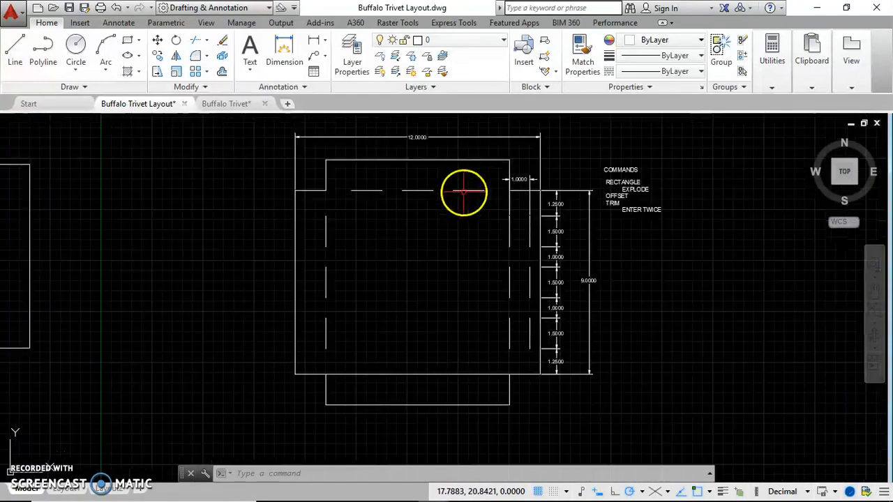
middle_click_drag(144, 258, 380, 281)
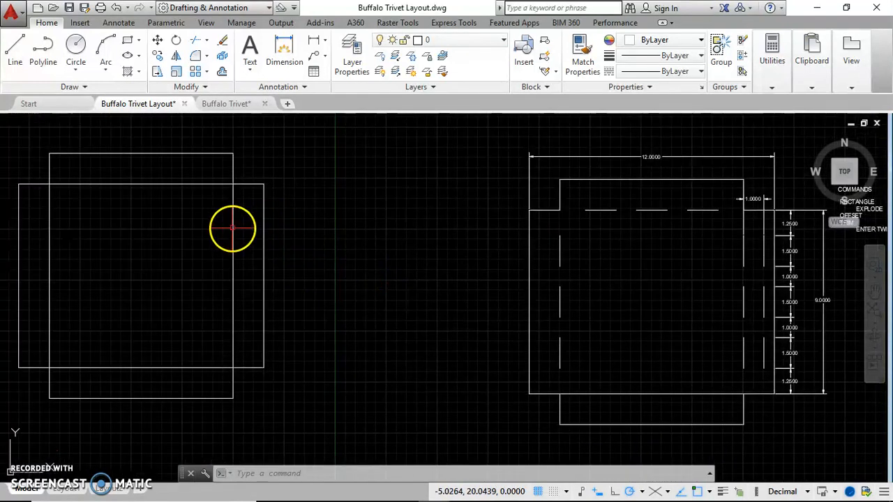
middle_click_drag(789, 282, 754, 288)
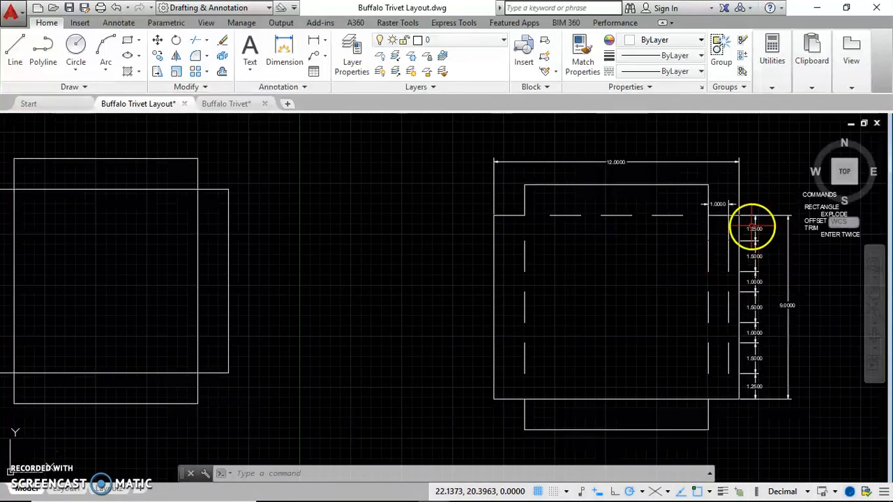
scroll(753, 226, "down", 2)
scroll(738, 247, "up", 2)
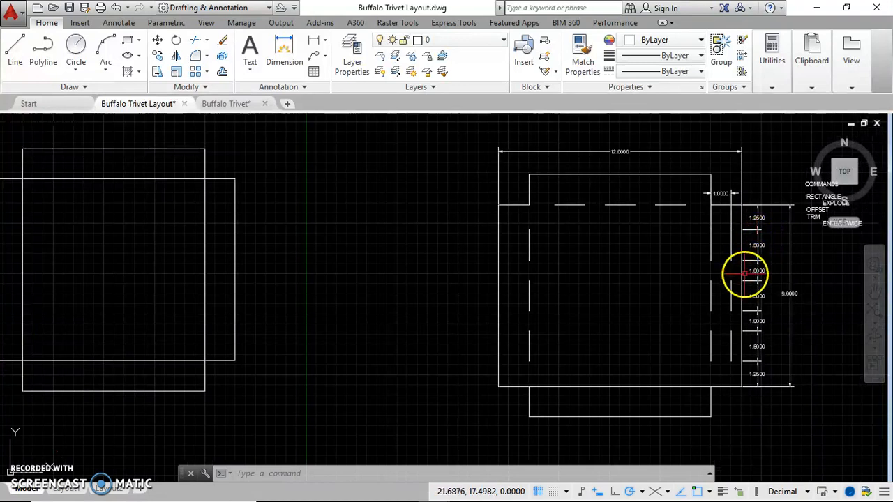
mouse_move(242, 293)
middle_mouse_down()
mouse_move(277, 295)
mouse_move(504, 251)
middle_mouse_up()
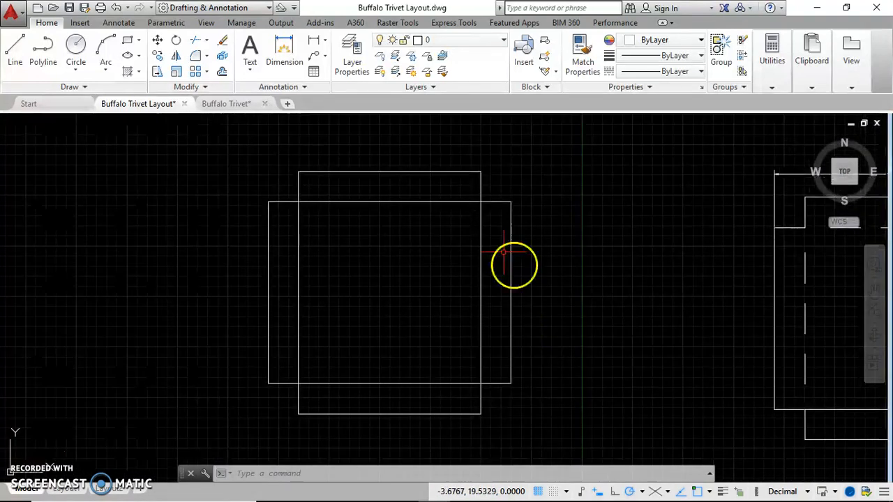
Offset the upper horizontal fold line downward by 1.25, and the resulting line downward by 1.5
left_click(464, 202)
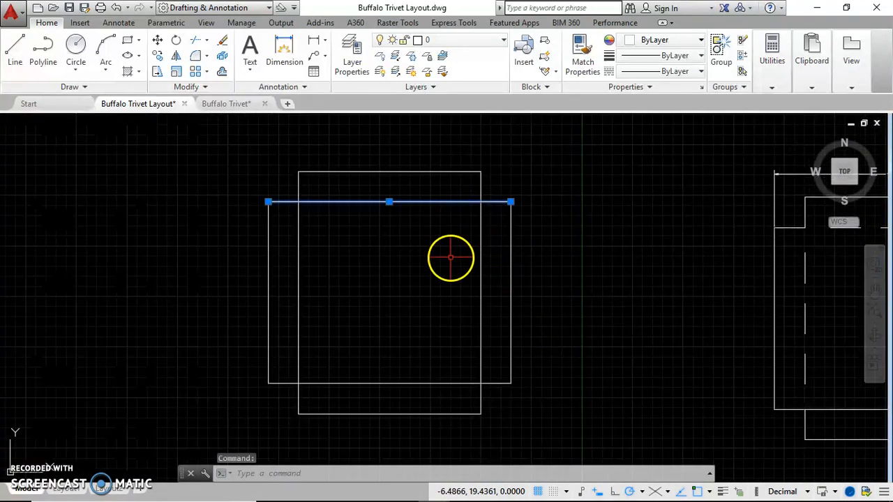
type("off")
key("Return")
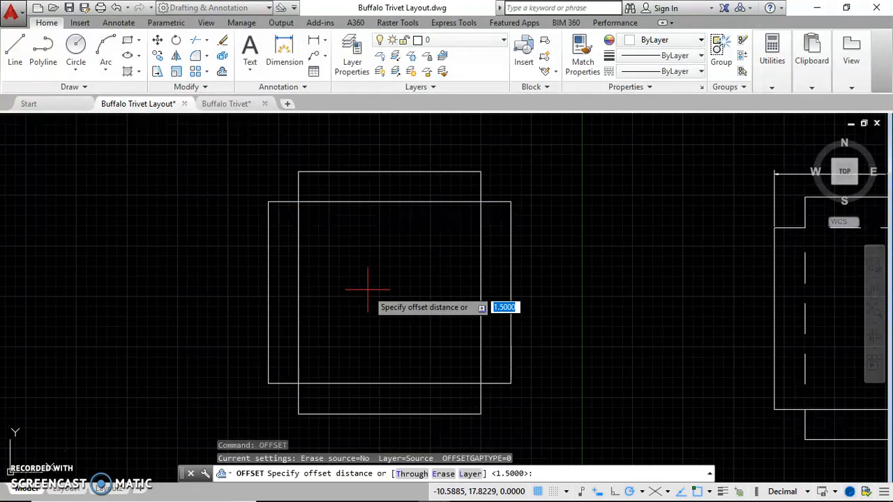
key("Return")
left_click(376, 222)
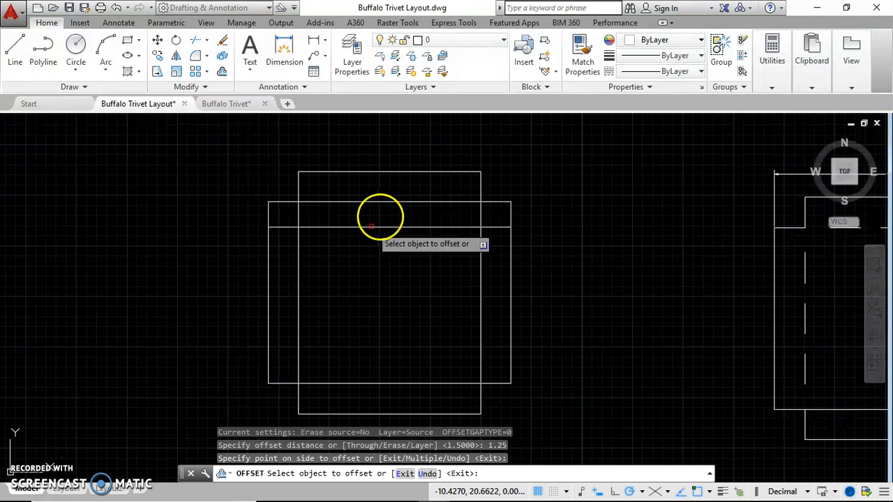
left_click(375, 227)
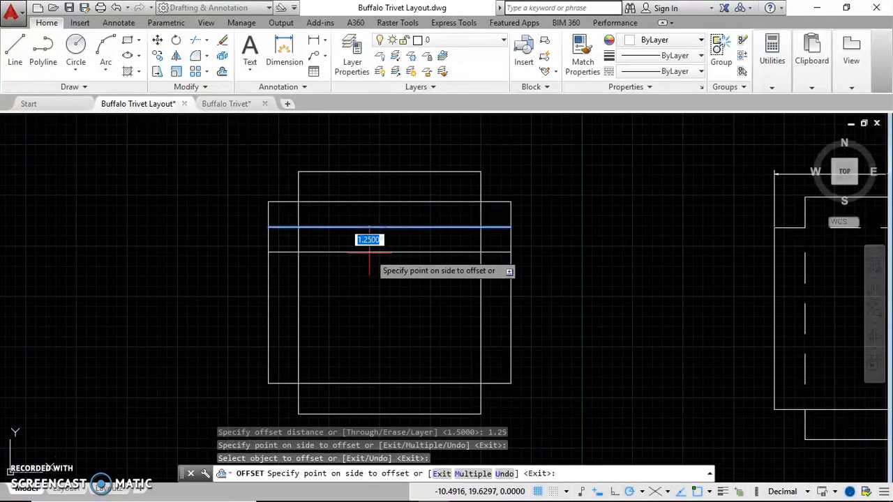
left_click(382, 258)
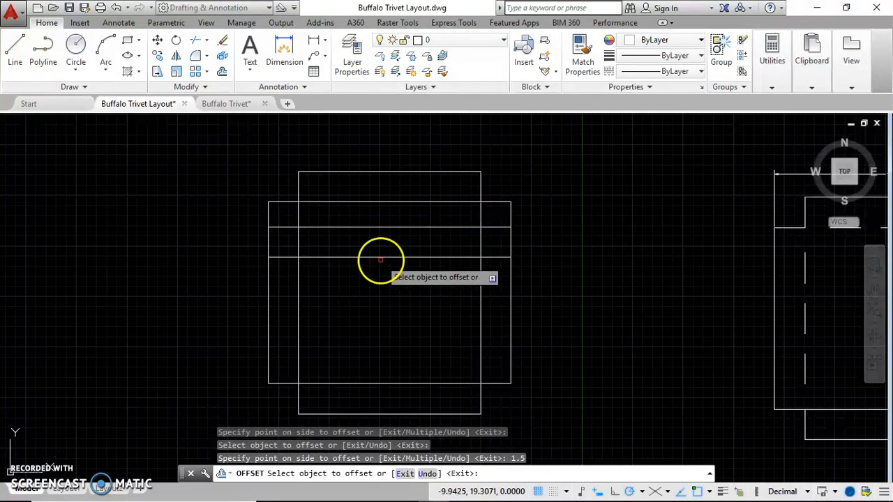
Continue the slot spacing by offsetting the lowest new horizontal line down by 1, and the resulting line by 1.5
left_click(369, 255)
type("1")
key("Return")
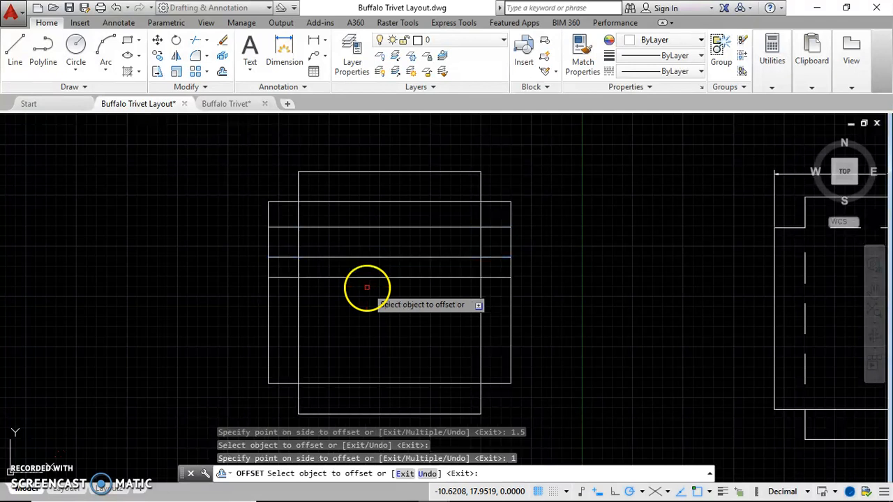
left_click(374, 277)
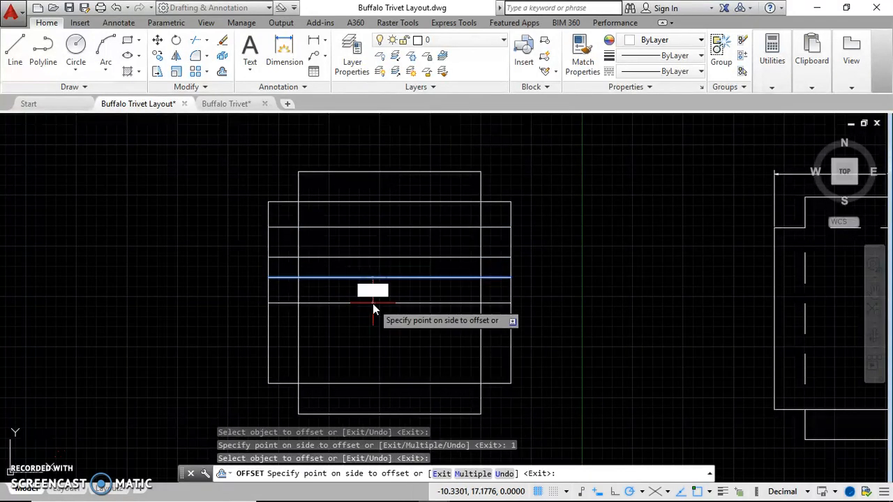
key("Return")
Offset the fourth new horizontal line down by 1 and the resulting line by 1.5, completing the third slot's limits
left_click(385, 304)
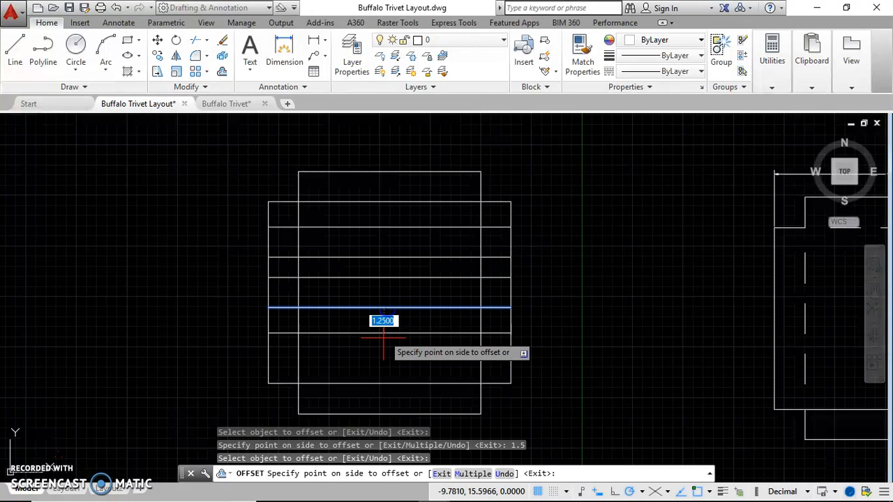
type("1")
key("Return")
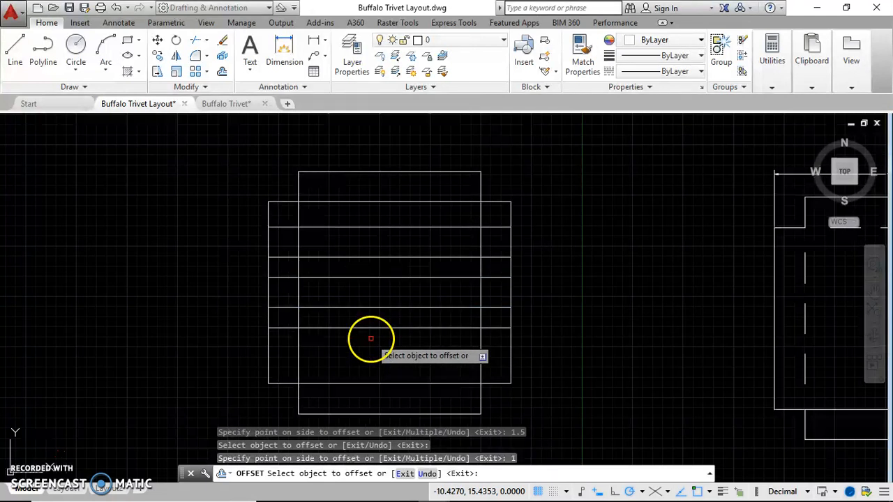
left_click(421, 327)
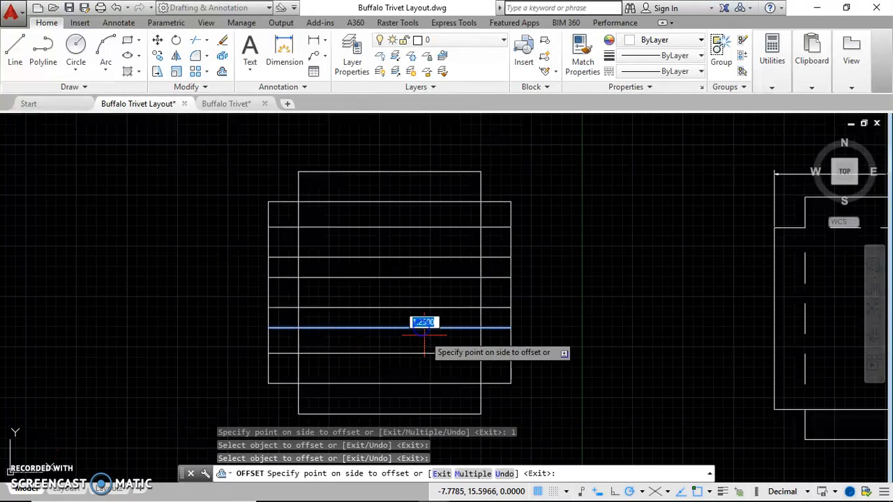
type("1.5")
key("Return")
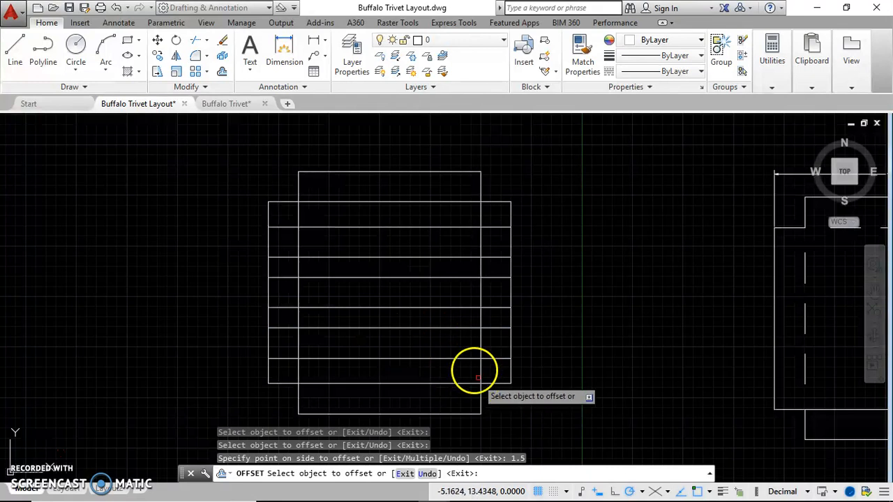
key("Escape")
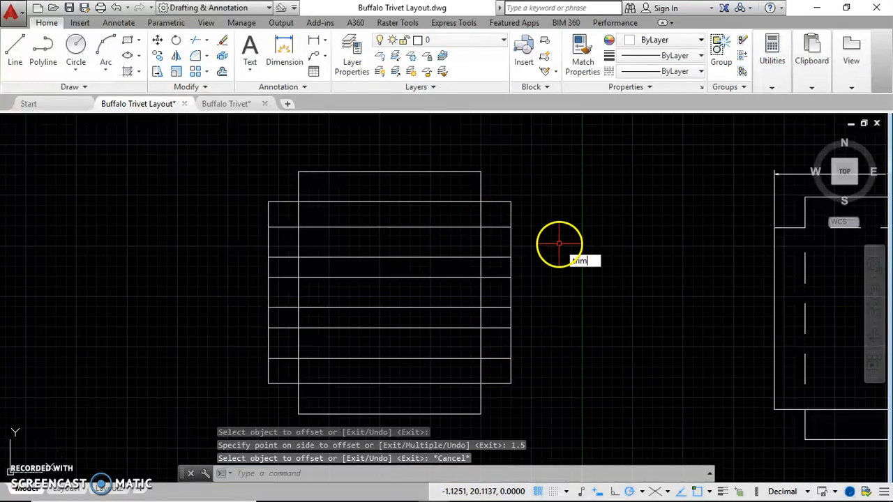
Trim the right vertical fold line between the slots, using all objects as cutting edges
key("Return")
key("Return")
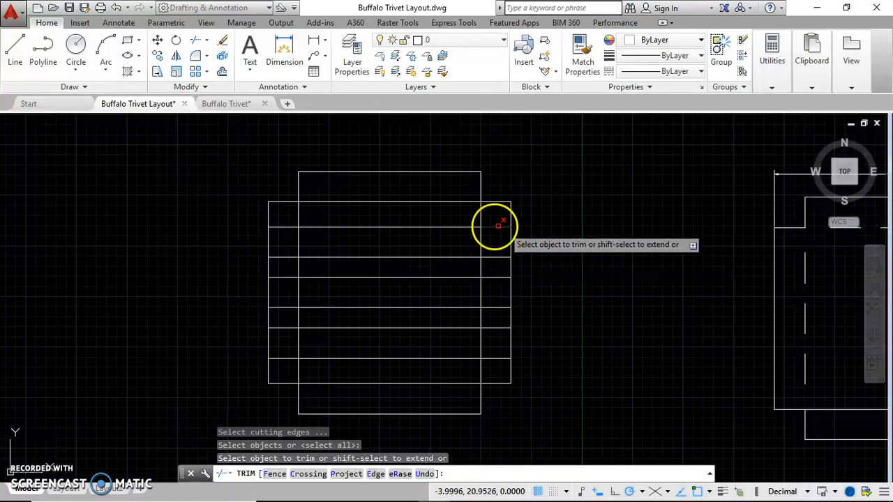
left_click(481, 213)
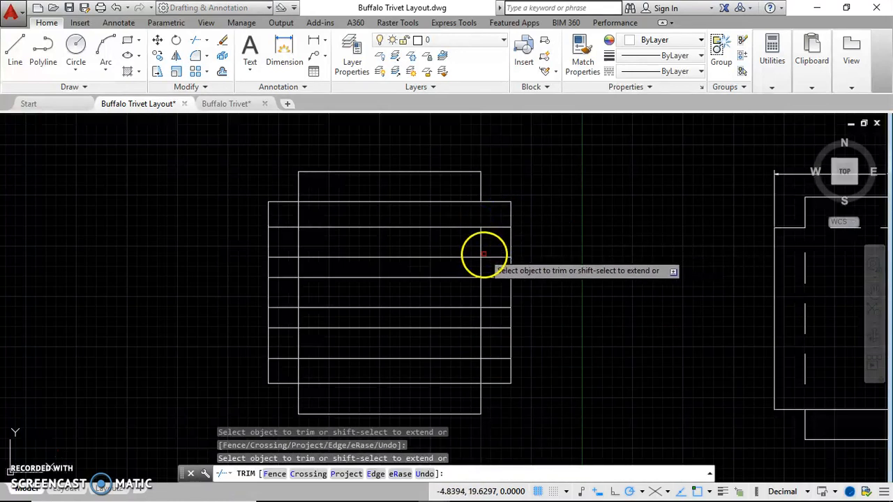
left_click(487, 310)
left_click(480, 320)
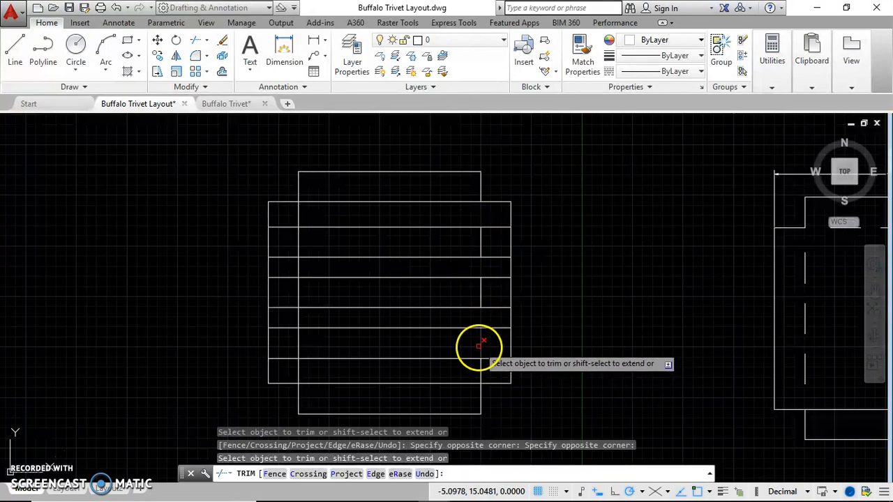
Trim the left vertical fold line above, between and below the slots, leaving only the three slot segments
left_click(306, 386)
left_click(297, 369)
left_click(299, 319)
left_click(300, 316)
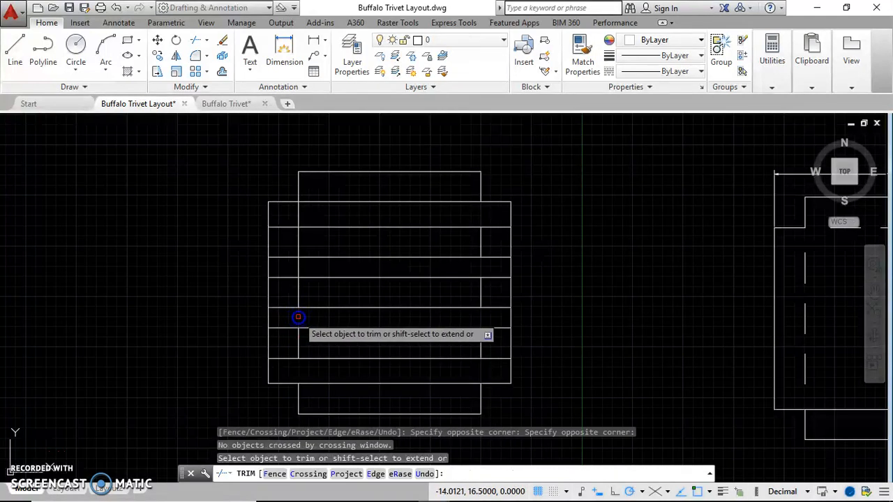
left_click(298, 317)
left_click(300, 269)
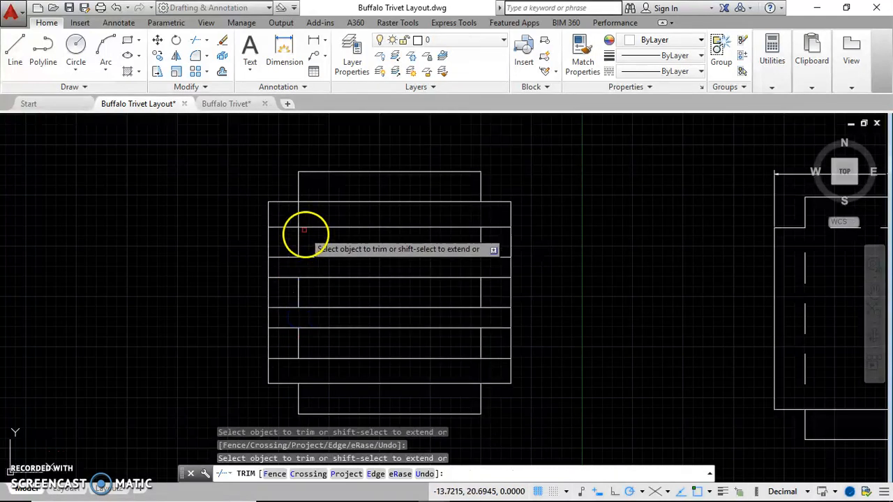
left_click(298, 215)
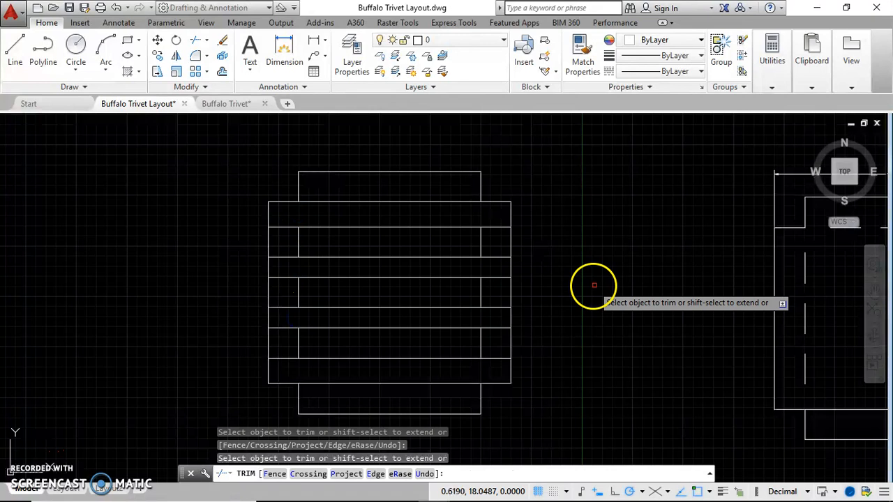
key("Escape")
Erase the six horizontal construction lines crossing the trivet between the upper and lower fold lines
left_click(434, 375)
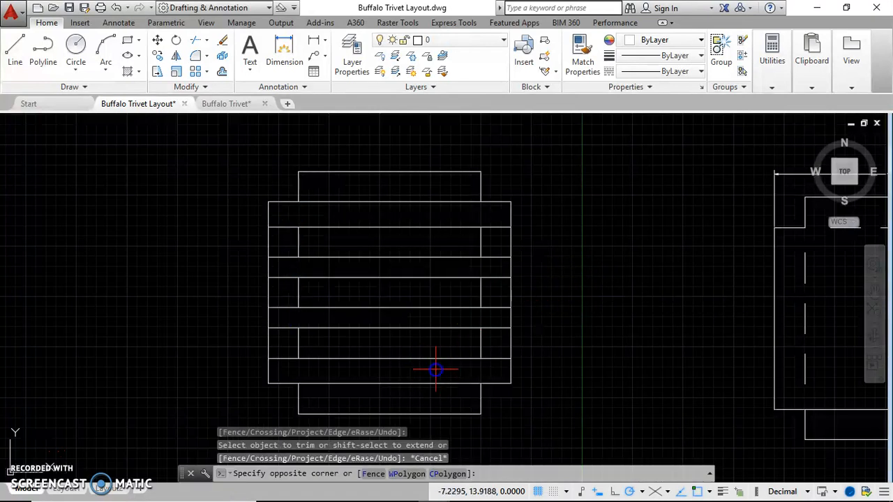
left_click(385, 216)
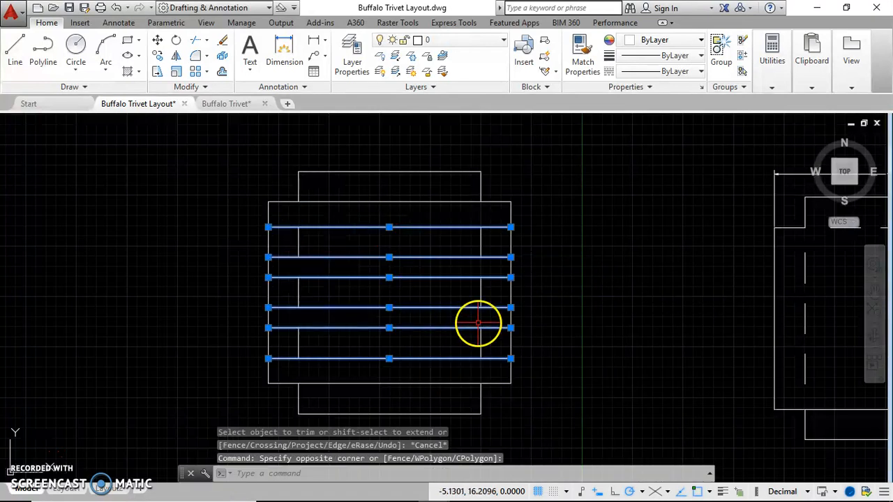
key("Delete")
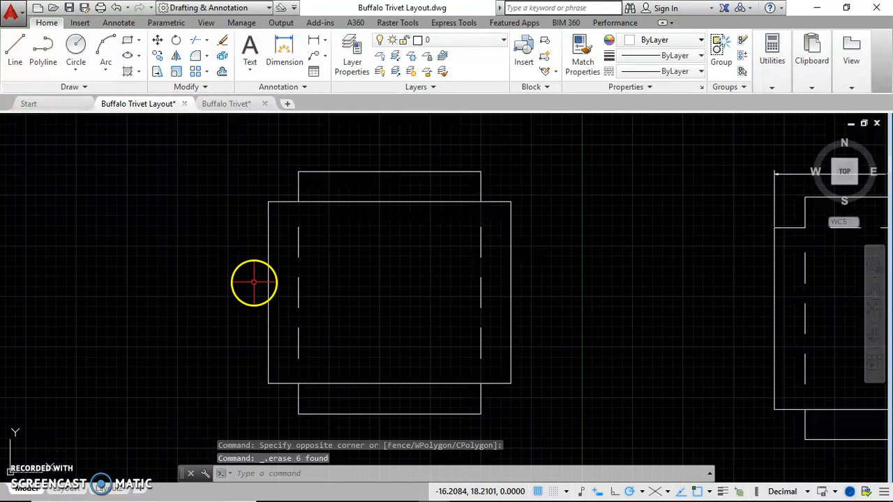
Offset the slot segments on the right fold line outward by 1, checking the distance against the reference layout
left_click(467, 222)
left_click(501, 368)
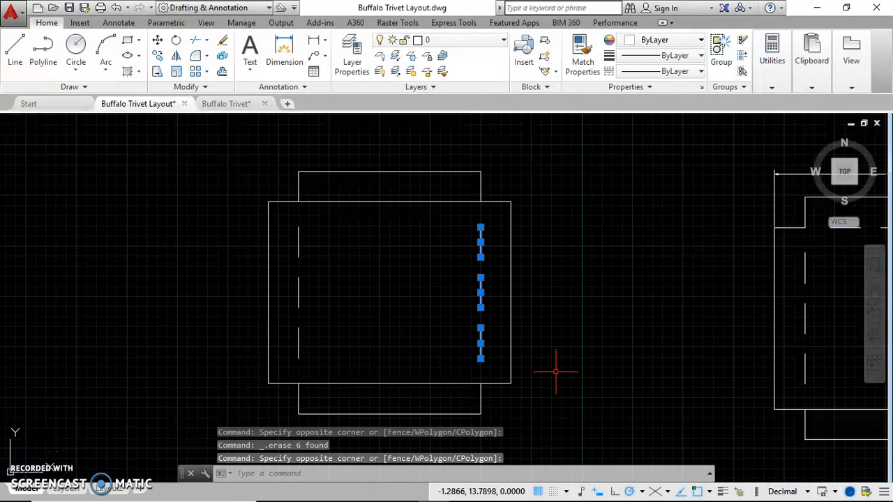
type("of")
key("Return")
scroll(458, 374, "down", 2)
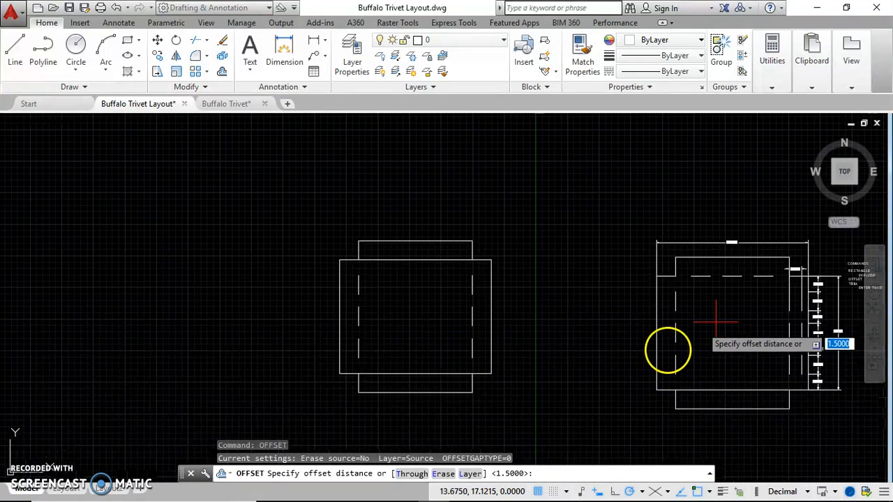
scroll(702, 295, "up", 4)
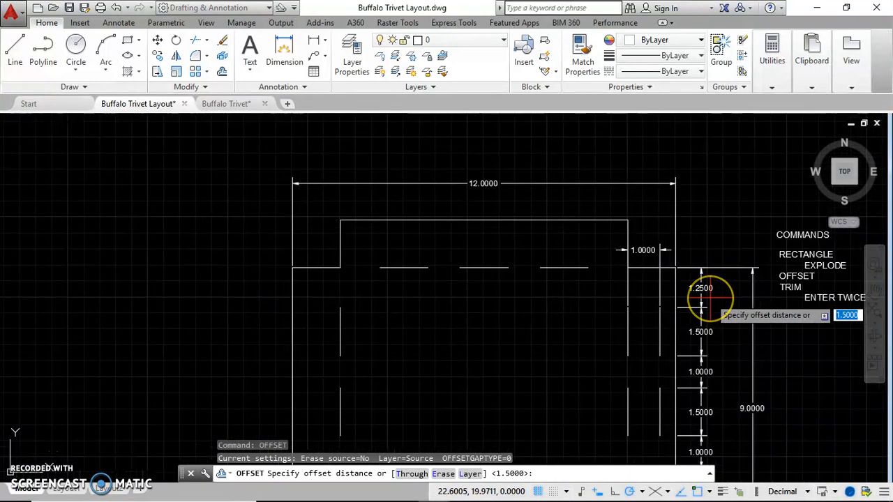
scroll(711, 297, "down", 2)
mouse_move(272, 294)
middle_mouse_down()
mouse_move(435, 279)
mouse_move(512, 296)
middle_mouse_up()
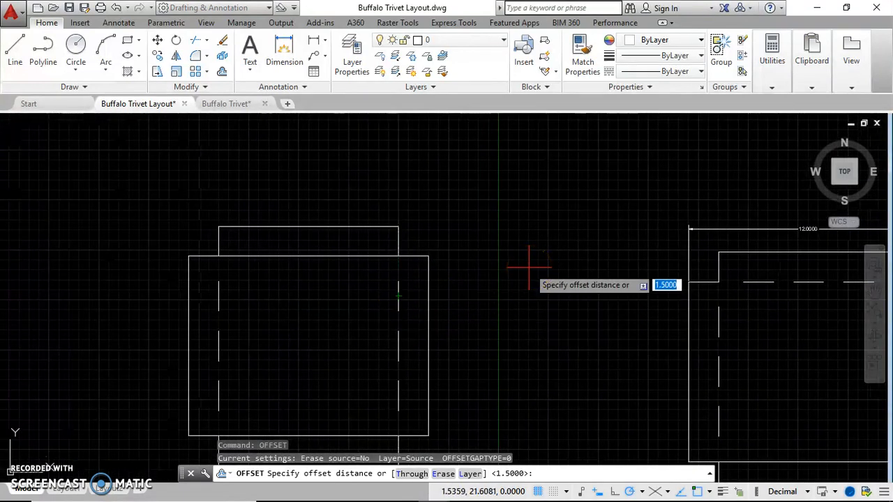
key("Return")
left_click(398, 289)
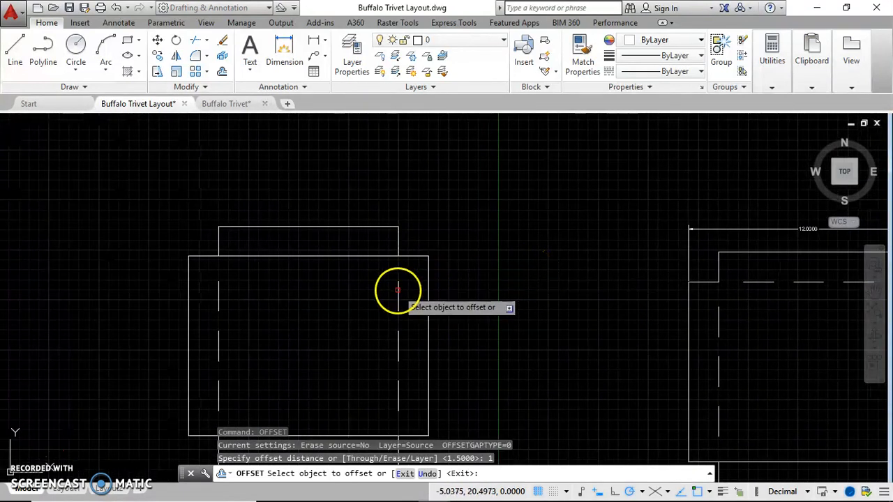
left_click(408, 297)
left_click(398, 342)
left_click(398, 342)
scroll(401, 344, "down", 2)
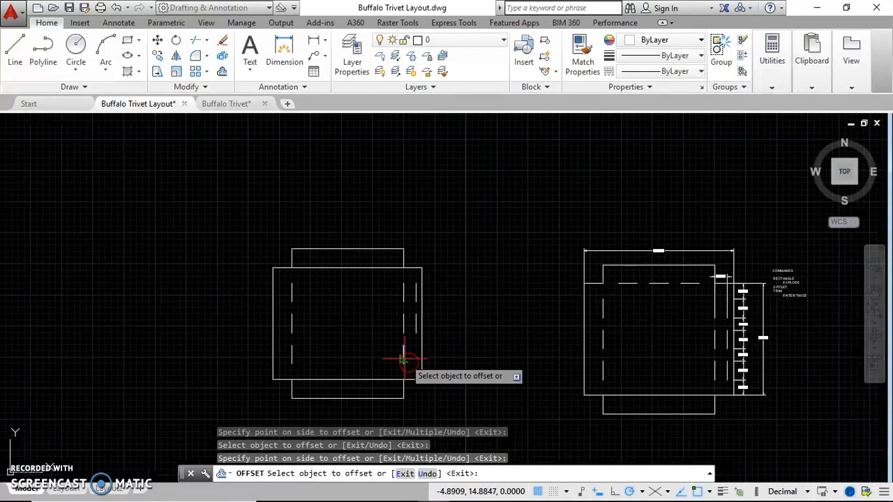
Offset the three slot segments on the left fold line outward by 1
left_click(283, 293)
left_click(290, 320)
left_click(283, 336)
left_click(291, 350)
left_click(335, 329)
key("Escape")
Offset the left edge of the top flap inward by 1.25
scroll(296, 262, "up", 4)
left_click(291, 262)
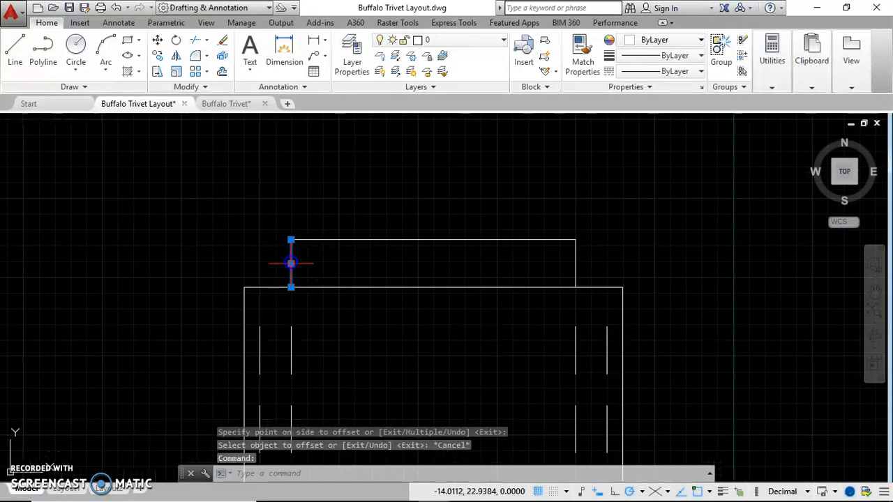
type("off")
key("Return")
type("1.25")
key("Return")
left_click(290, 265)
left_click(349, 269)
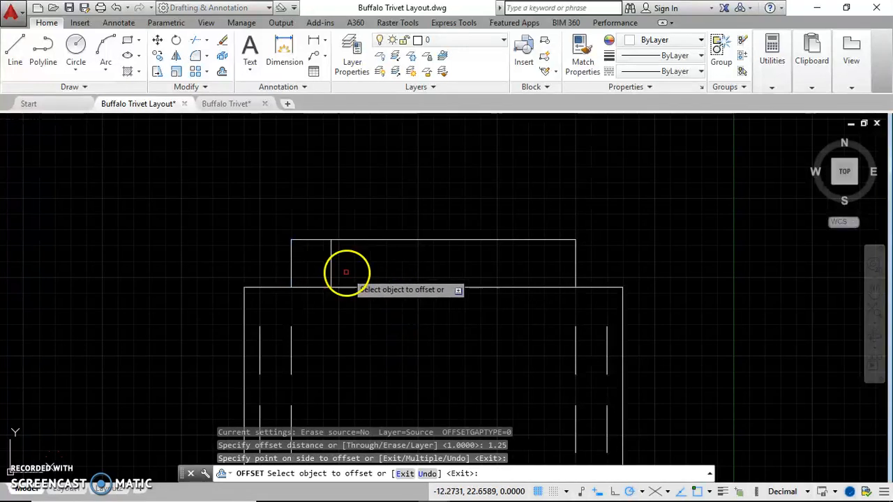
Offset the new vertical line in the top flap rightward by 1.5, and the resulting line by 1
left_click(331, 267)
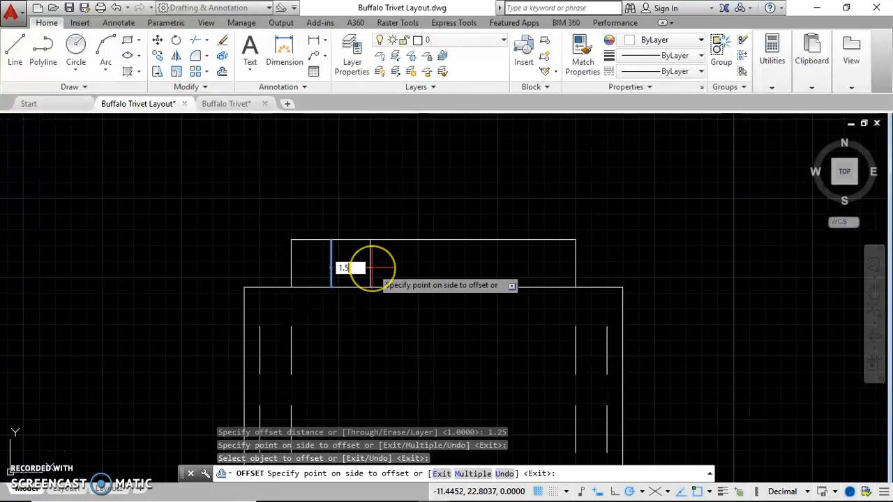
key("Return")
left_click(378, 266)
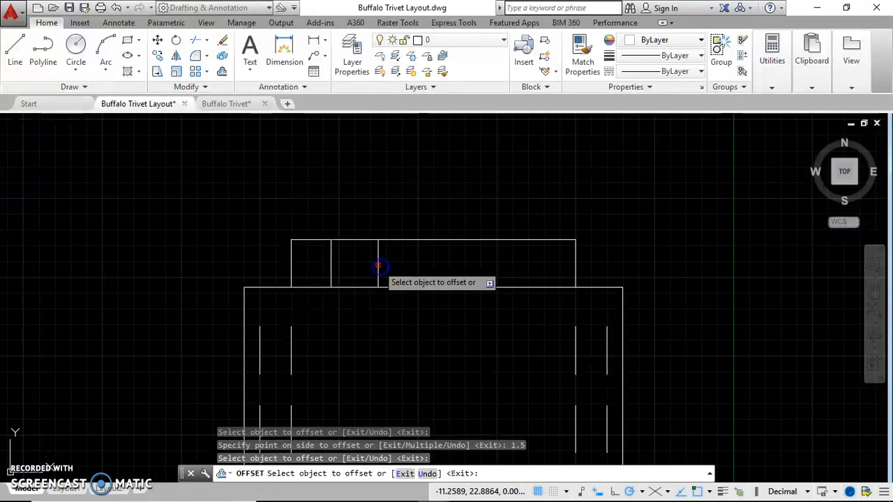
left_click(378, 267)
type("1")
key("Return")
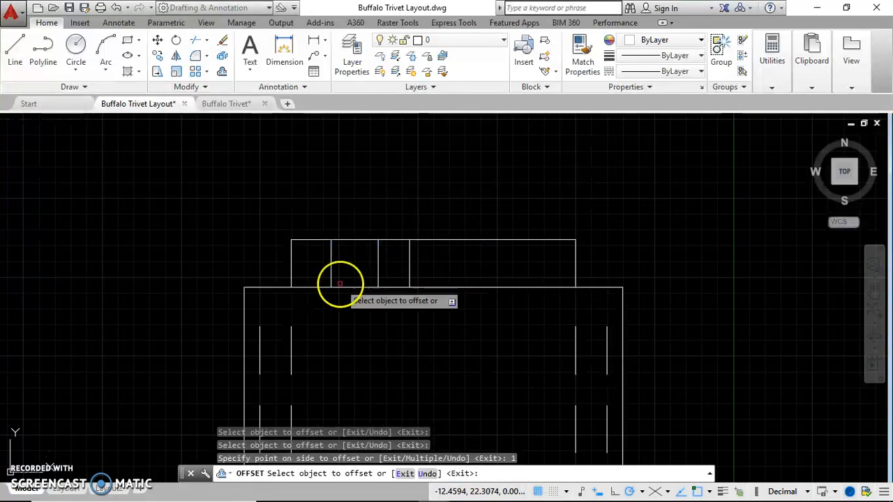
Offset the rightmost inner vertical line in the top flap rightward by 1.5, and continue from each resulting line by 1 and 1.5
left_click(410, 267)
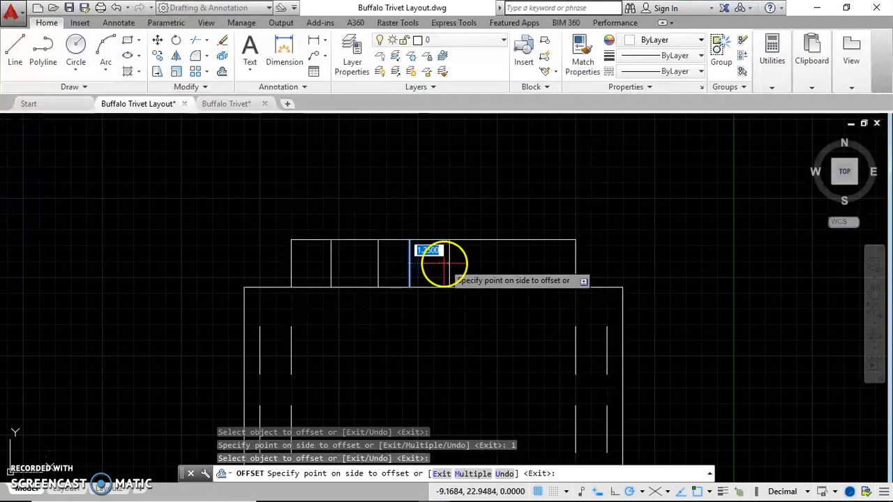
type("1.5")
key("Return")
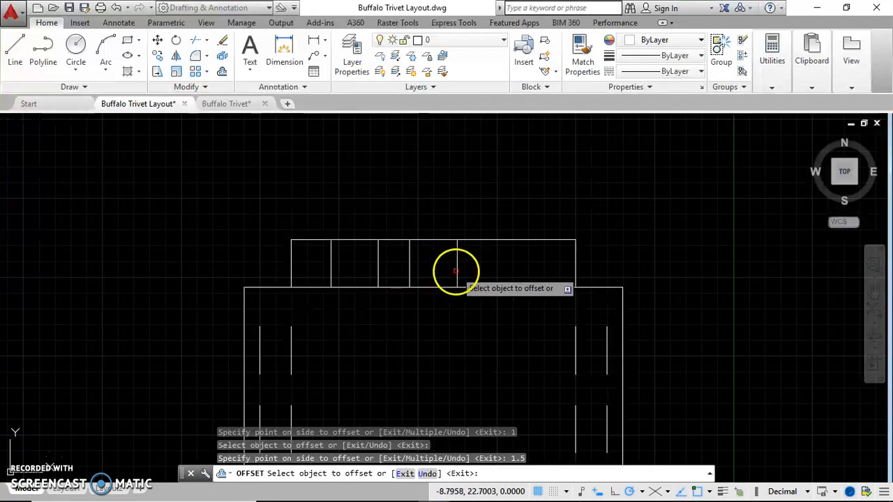
left_click(457, 267)
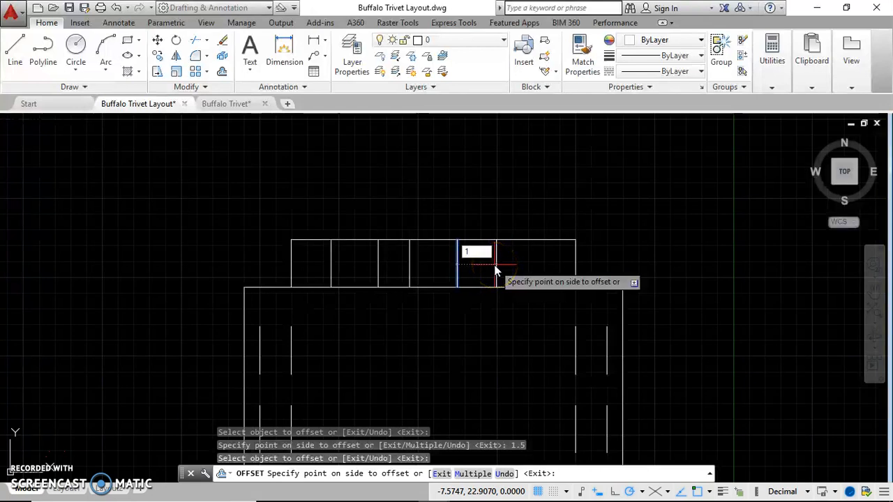
type("1")
key("Return")
left_click(484, 264)
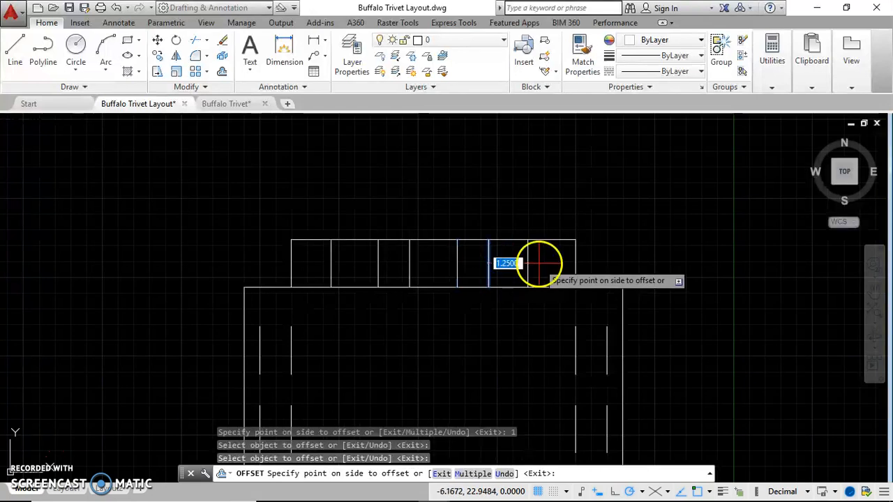
key("Return")
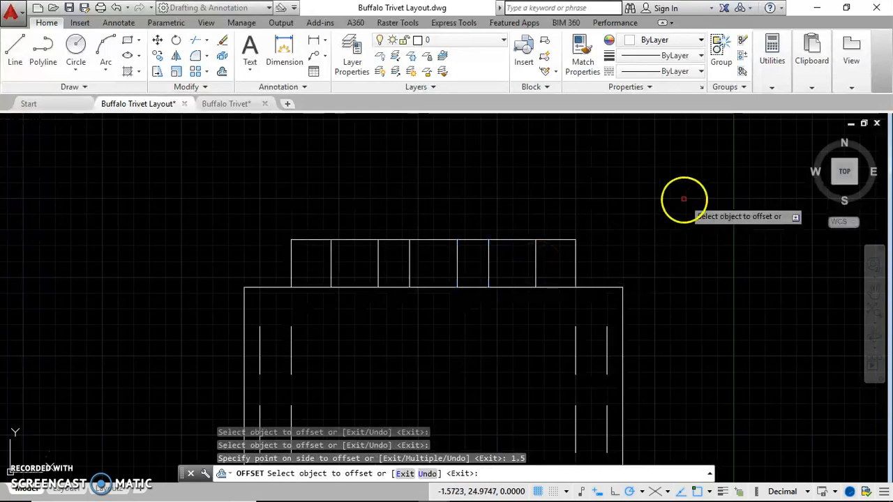
key("Escape")
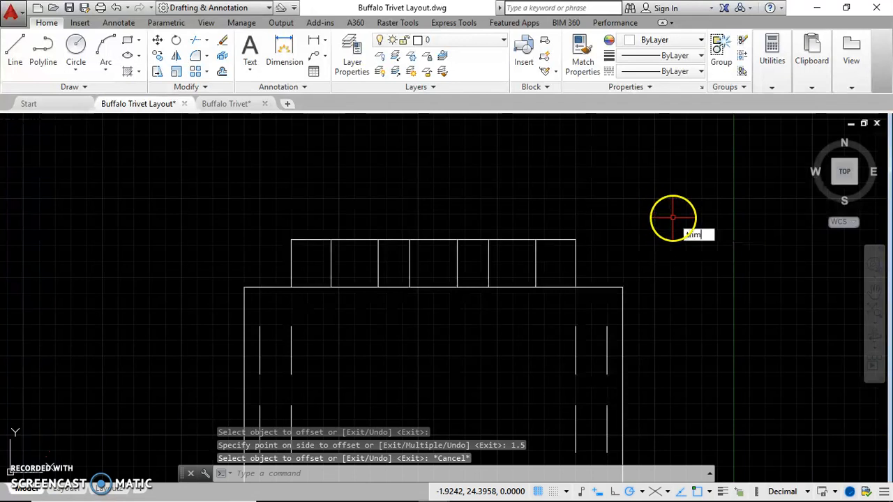
Trim the top fold line between the slot positions and at both ends, leaving three slot segments
key("Return")
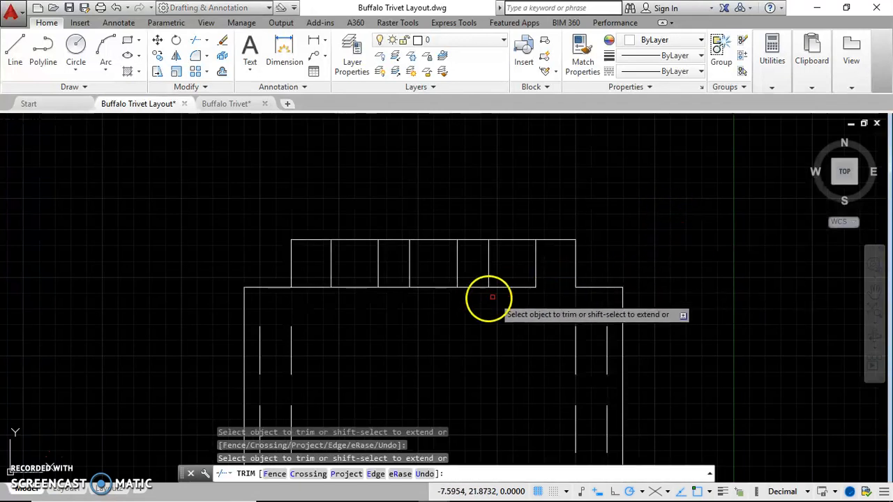
left_click(478, 286)
left_click(398, 287)
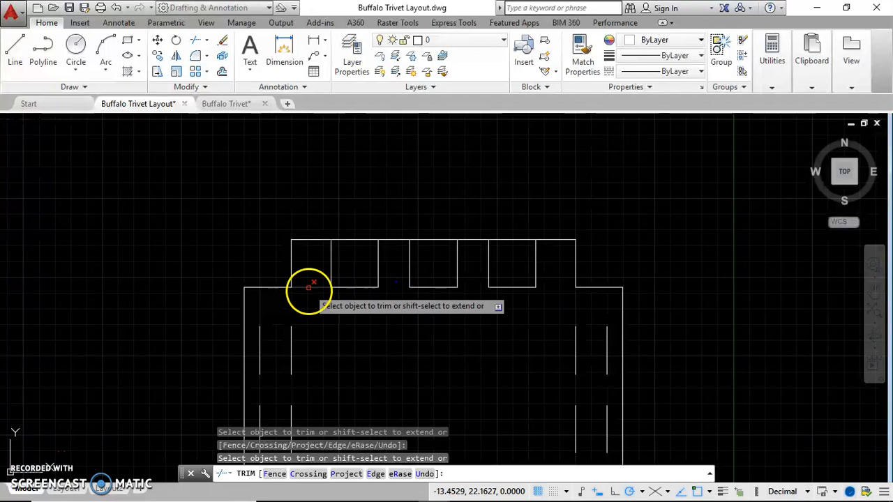
key("Escape")
Erase the six vertical construction lines inside the top flap
left_click(555, 269)
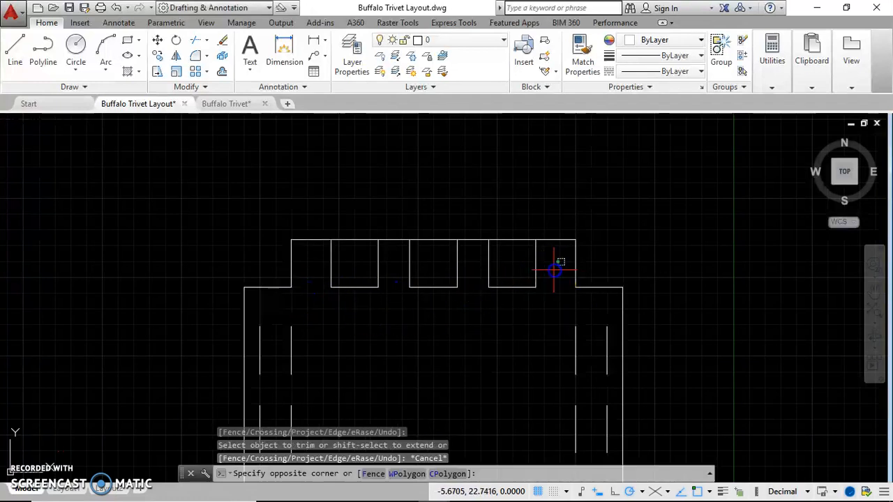
left_click(325, 254)
key("Delete")
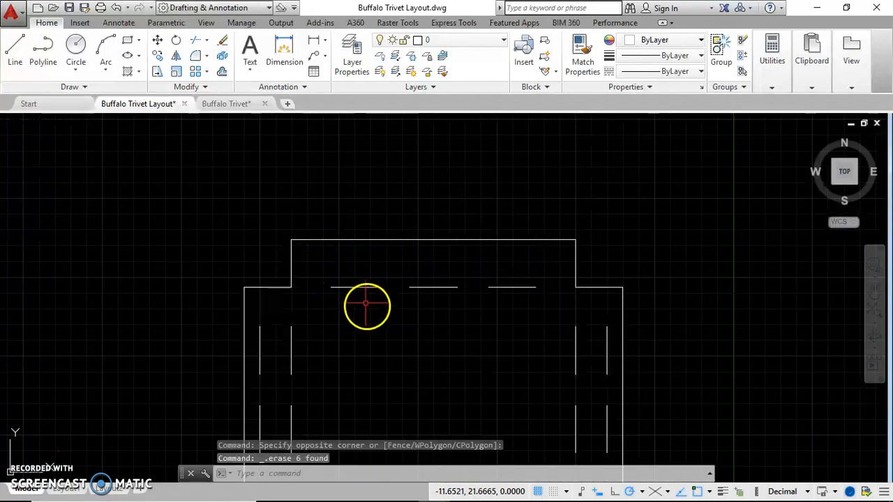
scroll(349, 251, "down", 2)
scroll(355, 293, "down", 2)
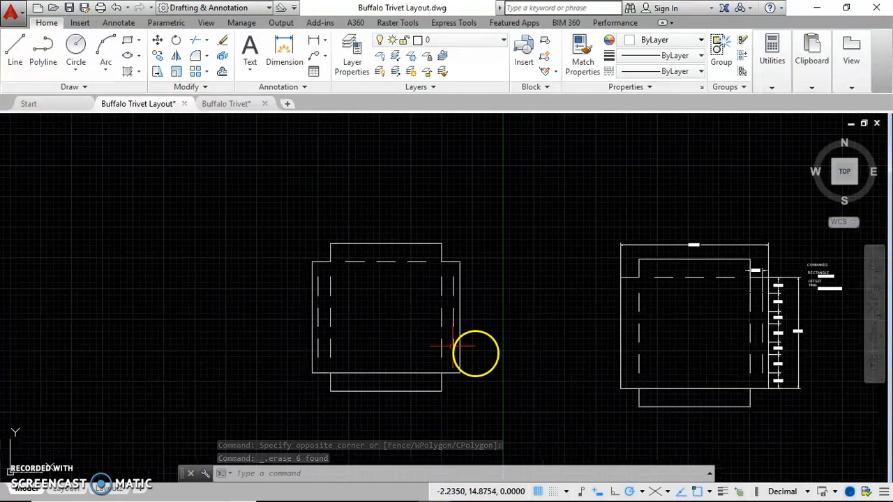
scroll(373, 293, "up", 4)
left_click(288, 197)
left_click(527, 248)
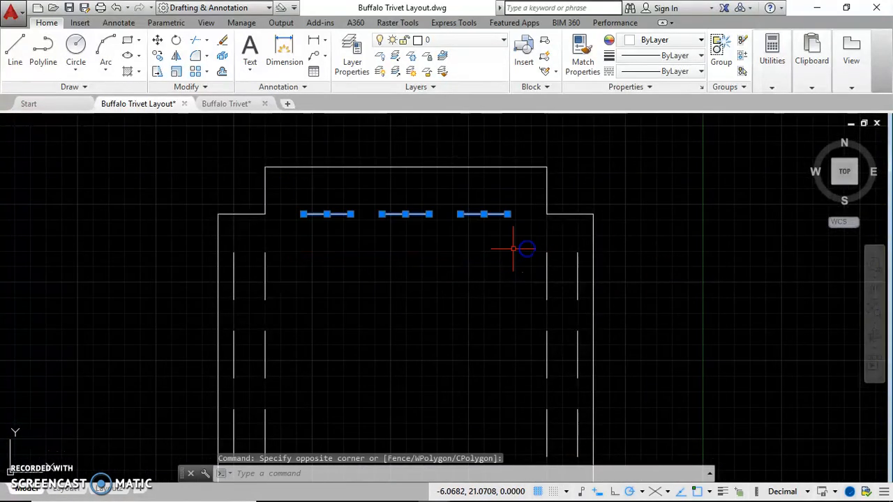
key("Escape")
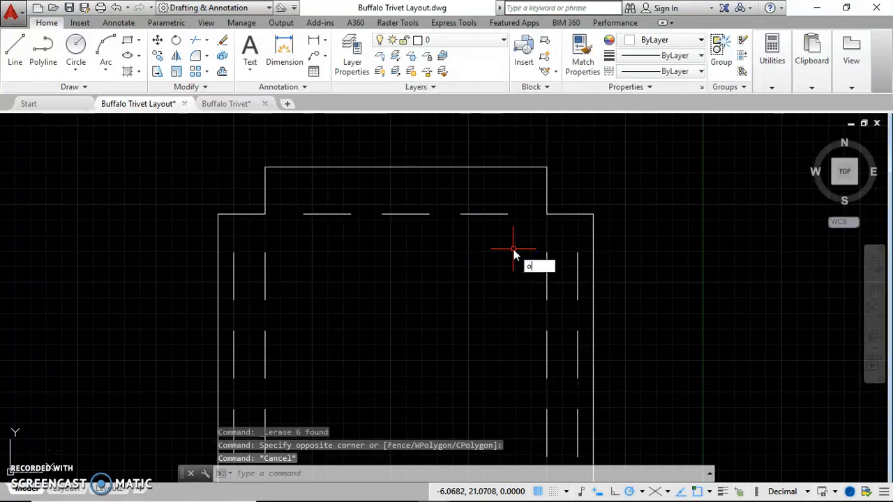
Offset the three slot segments on the top fold line upward by 1
type("off")
key("Return")
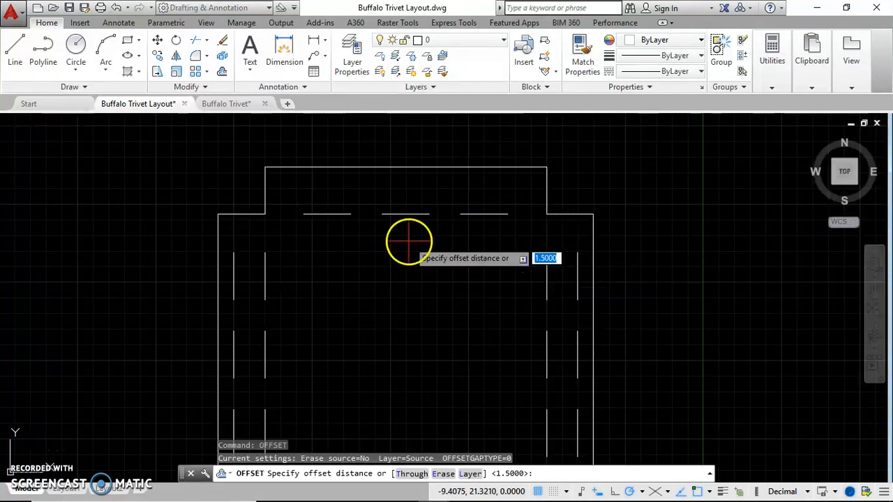
type("1")
key("Return")
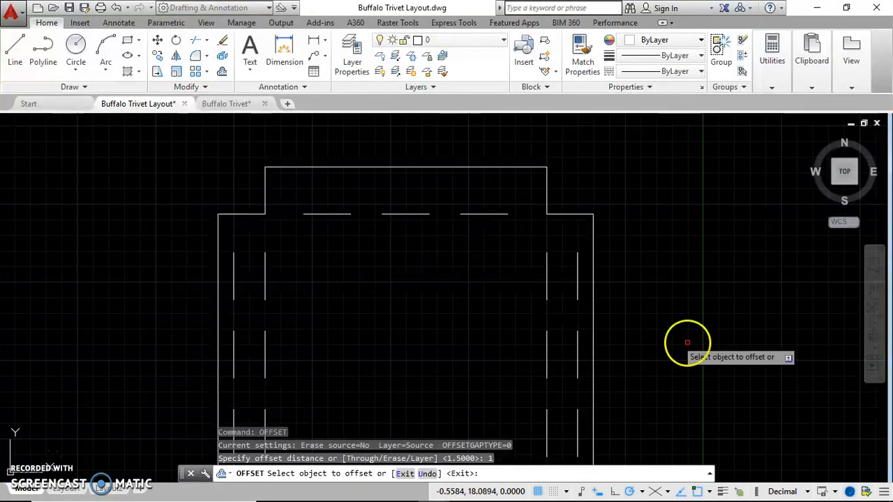
left_click(311, 215)
left_click(311, 214)
left_click(392, 215)
left_click(400, 200)
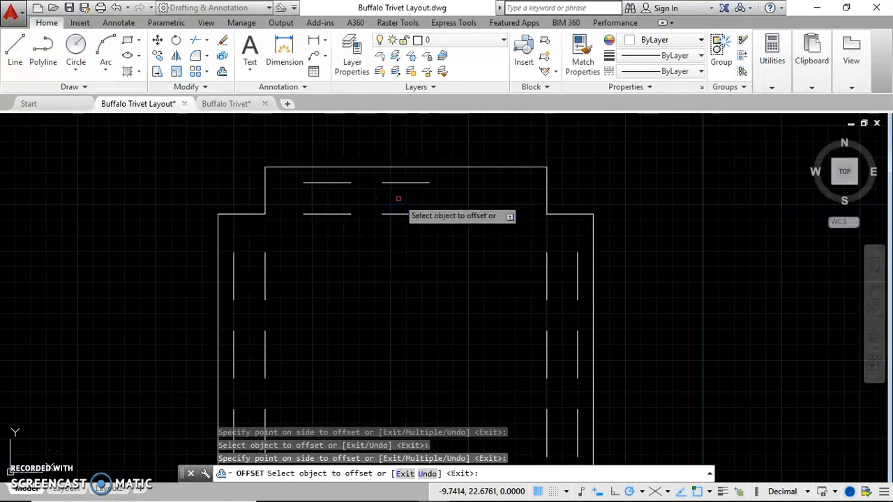
left_click(502, 214)
left_click(504, 197)
scroll(501, 181, "down", 5)
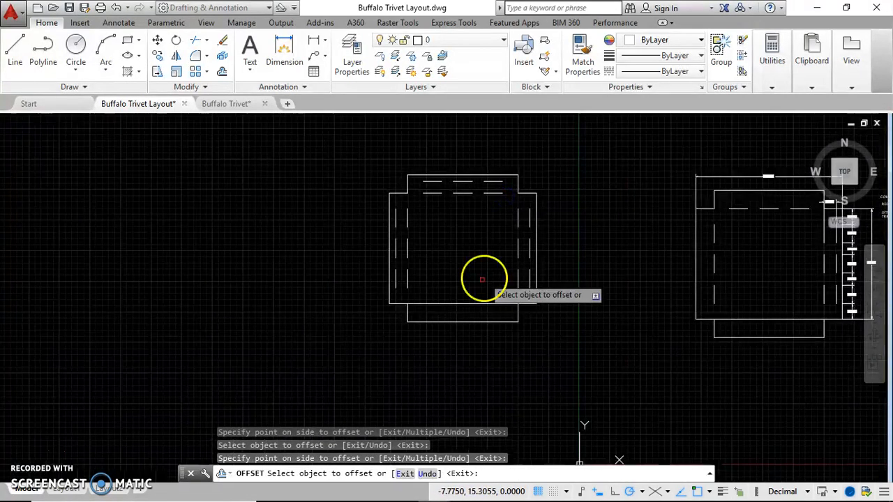
scroll(448, 309, "up", 5)
key("Escape")
Offset the left edge of the bottom flap inward by 1.25
left_click(463, 296)
key("Escape")
left_click(342, 323)
key("Return")
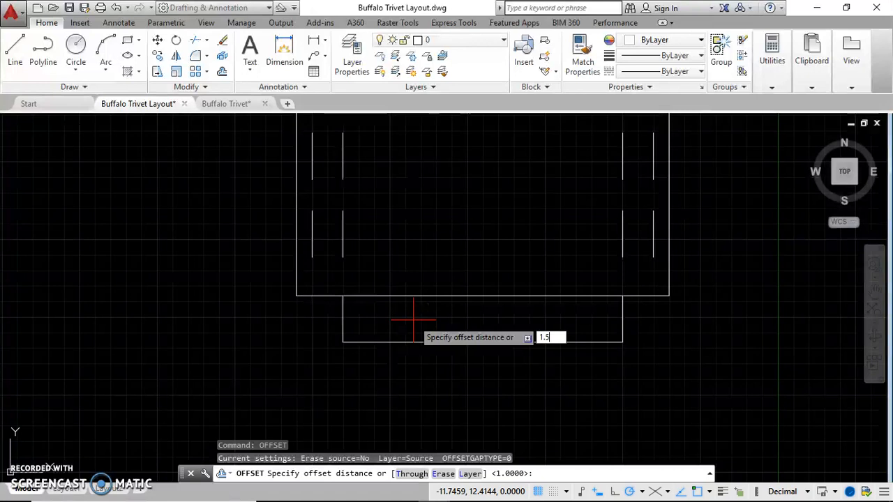
key("Return")
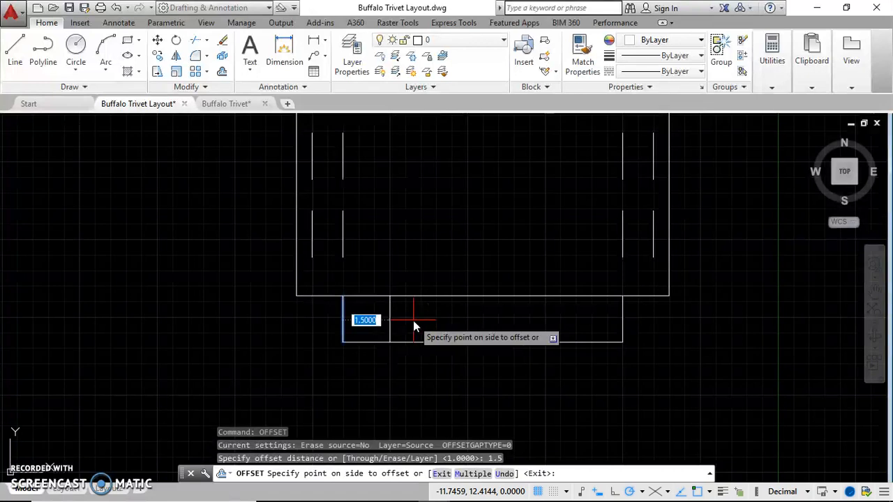
type("1.25")
key("Return")
Offset the new vertical line in the bottom flap rightward by 1.5, and the resulting line by 1
left_click(380, 315)
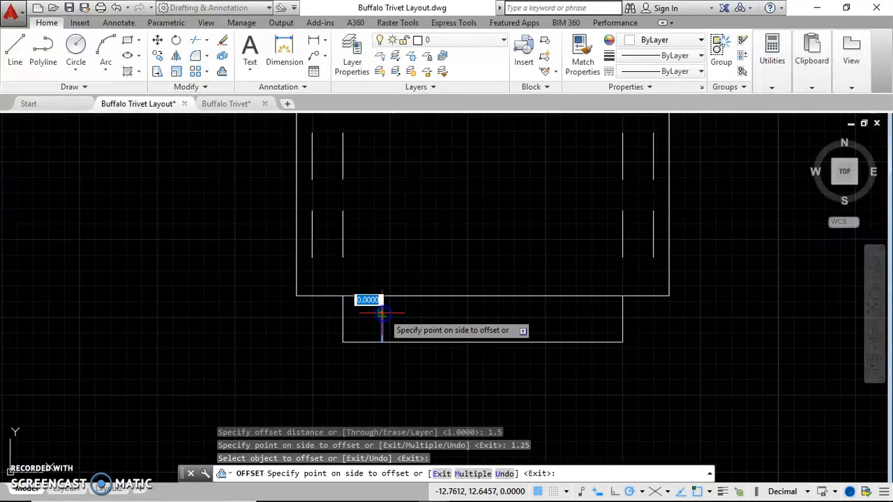
left_click(426, 318)
left_click(462, 313)
left_click(429, 316)
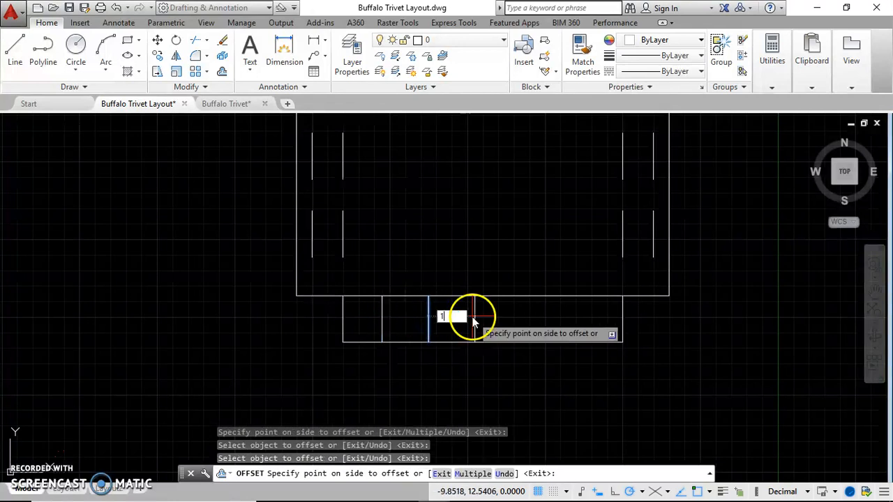
type("1")
key("Return")
Complete the bottom flap's dividers by offsetting the latest line rightward by 1.5, and each resulting line by 1 and 1.5
left_click(461, 319)
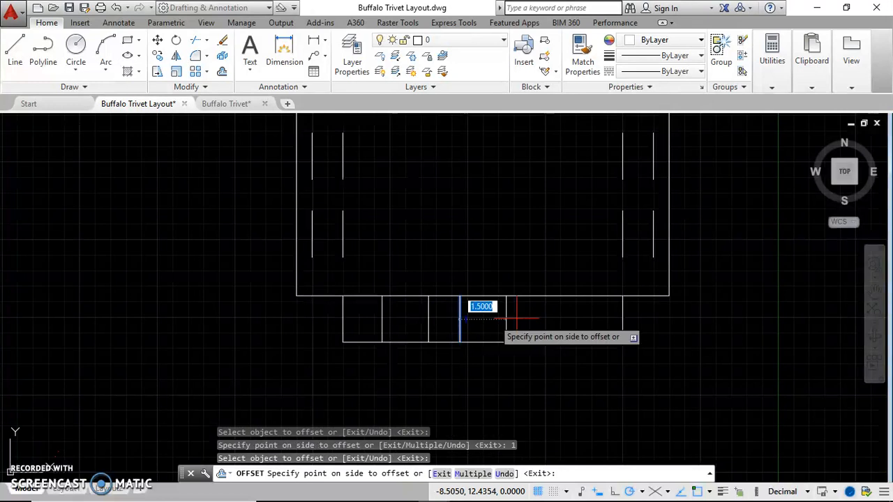
left_click(516, 318)
left_click(506, 315)
left_click(549, 318)
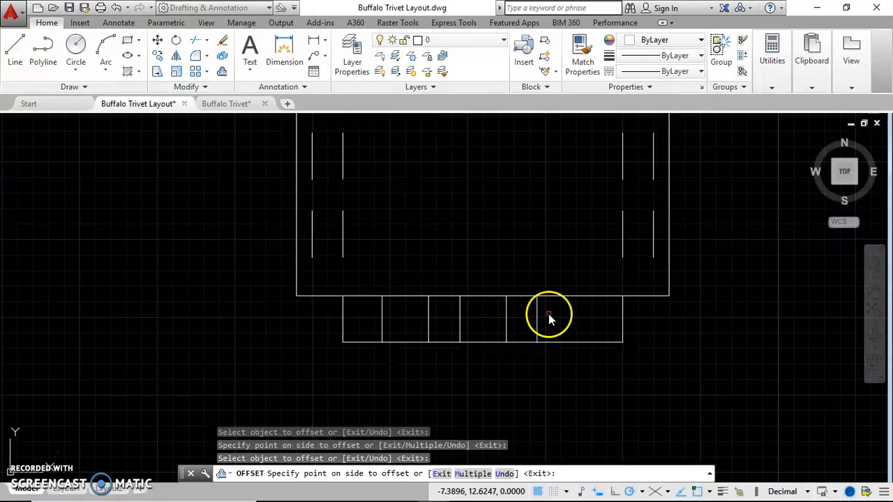
left_click(537, 315)
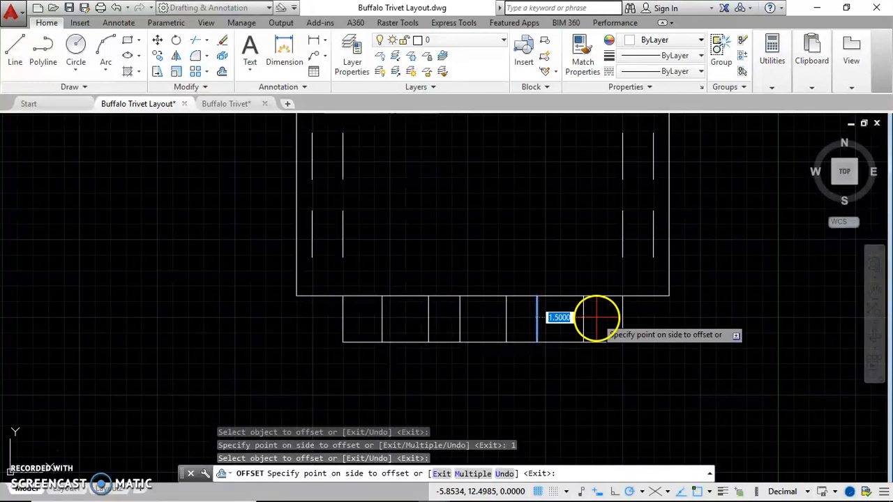
left_click(596, 318)
key("Escape")
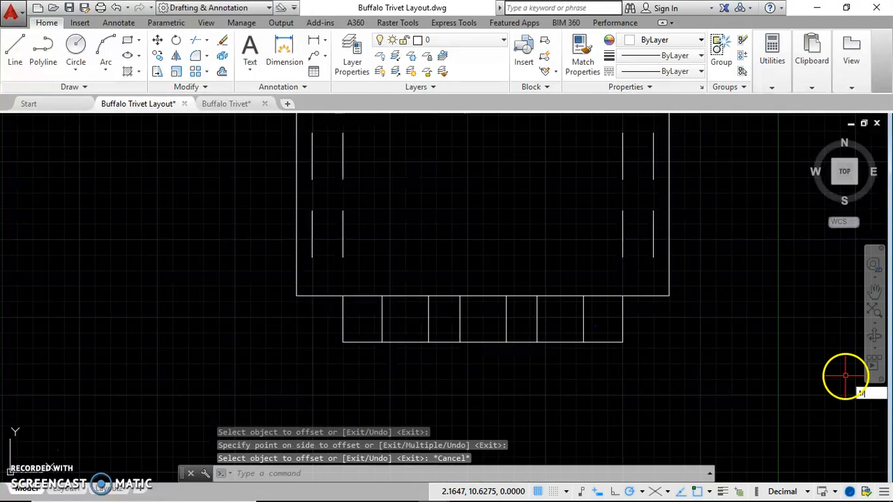
Trim the bottom fold line between the slot positions and at both flap ends, leaving three slot segments
type("trim")
key("Return")
key("Return")
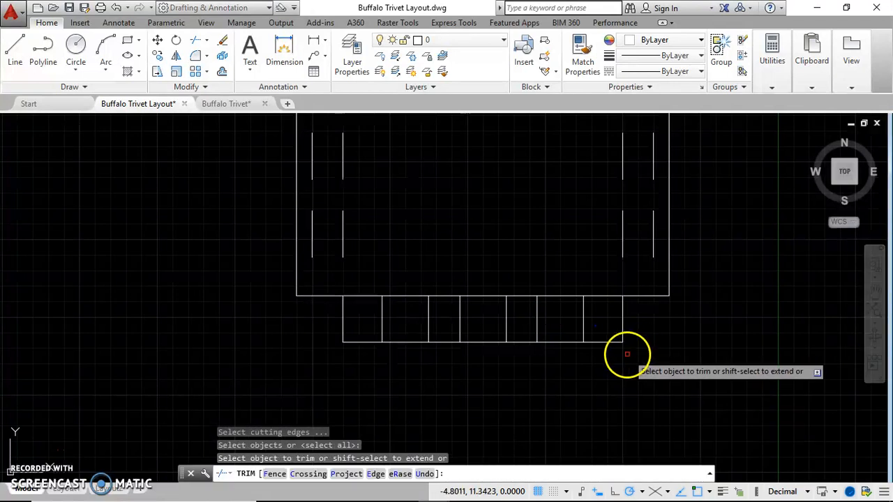
left_click(600, 298)
left_click(524, 295)
left_click(449, 293)
left_click(445, 294)
left_click(442, 295)
left_click(353, 295)
left_click(354, 298)
key("Escape")
Erase the six vertical construction lines inside the bottom flap
left_click(590, 319)
left_click(360, 319)
key("Delete")
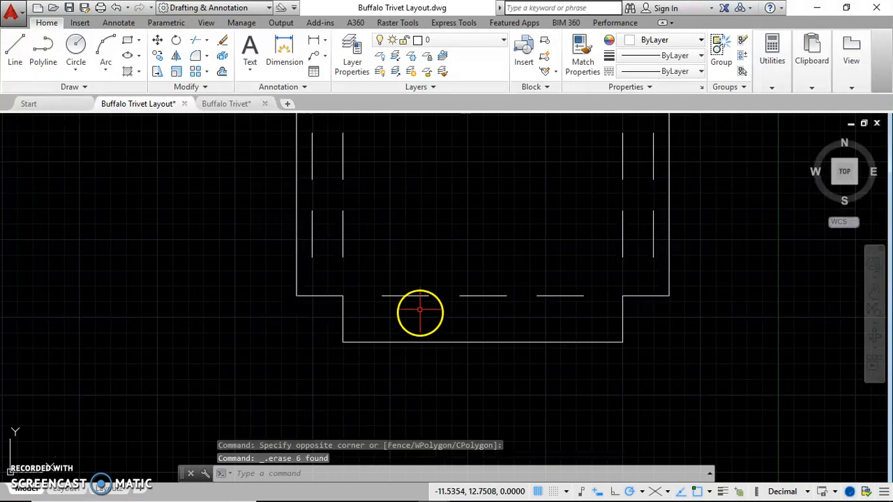
Offset the three slot segments on the bottom fold line downward by 1
left_click(380, 275)
left_click(601, 325)
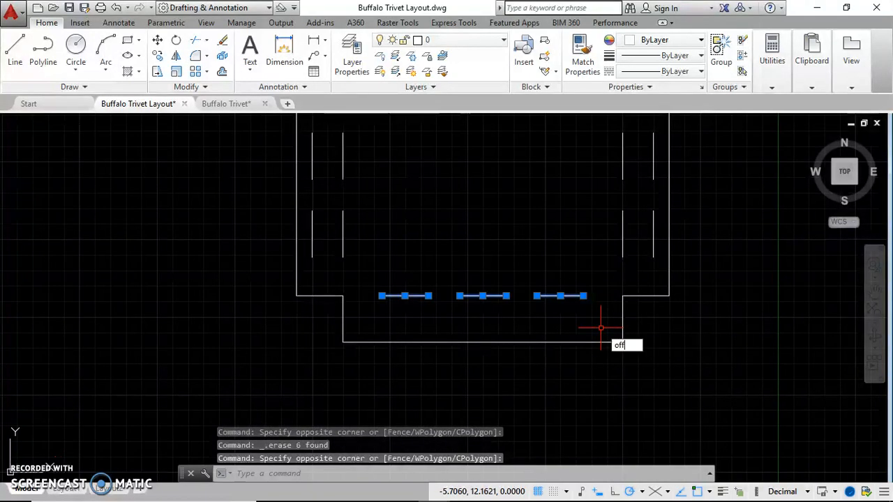
key("Return")
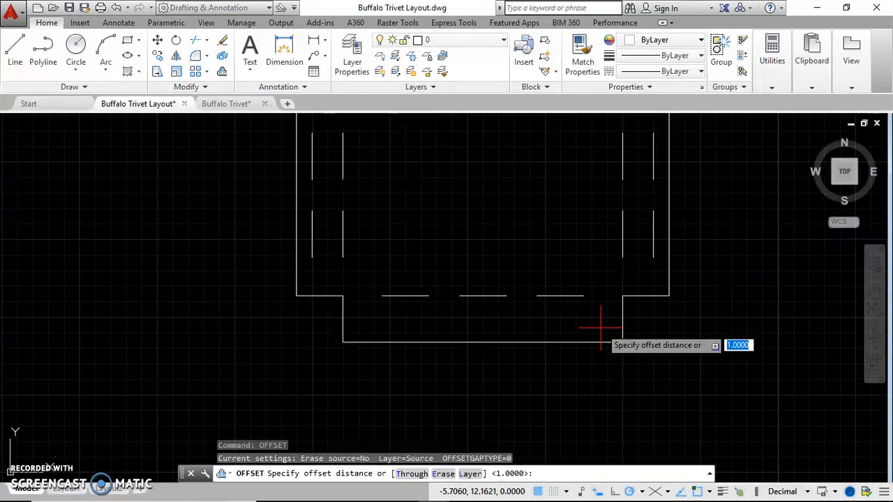
type("1")
key("Return")
left_click(574, 297)
left_click(511, 298)
left_click(510, 298)
left_click(488, 304)
left_click(409, 296)
left_click(391, 321)
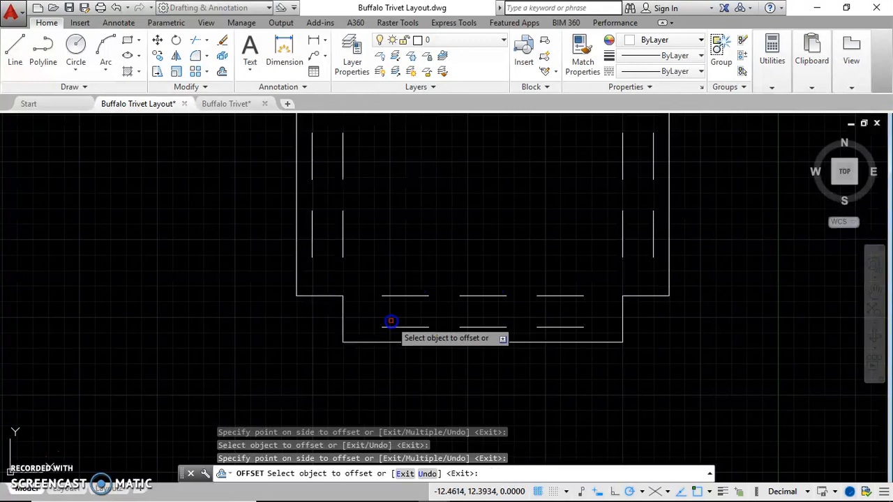
key("Escape")
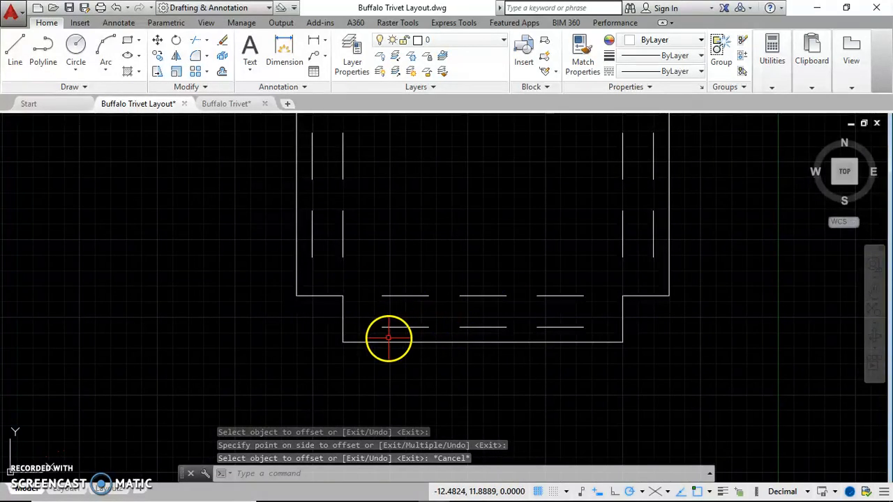
Select the whole redrawn trivet layout and join its connected lines with the Join command
scroll(395, 339, "down", 3)
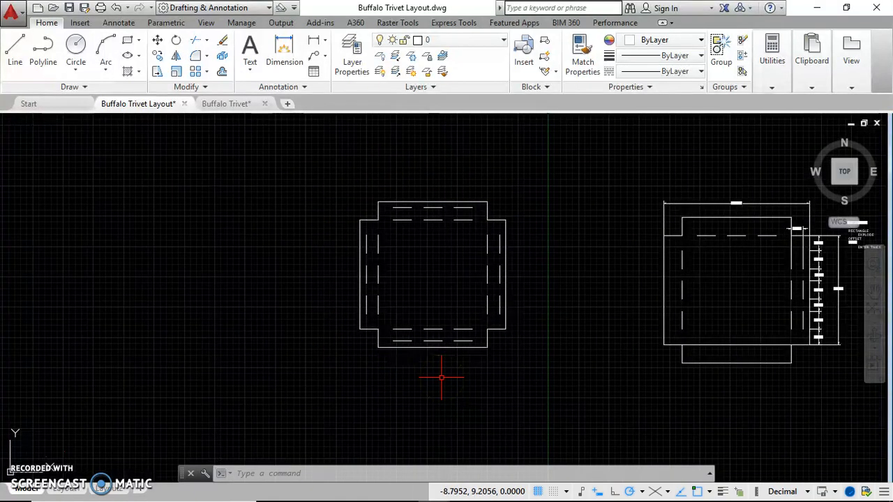
left_click(314, 171)
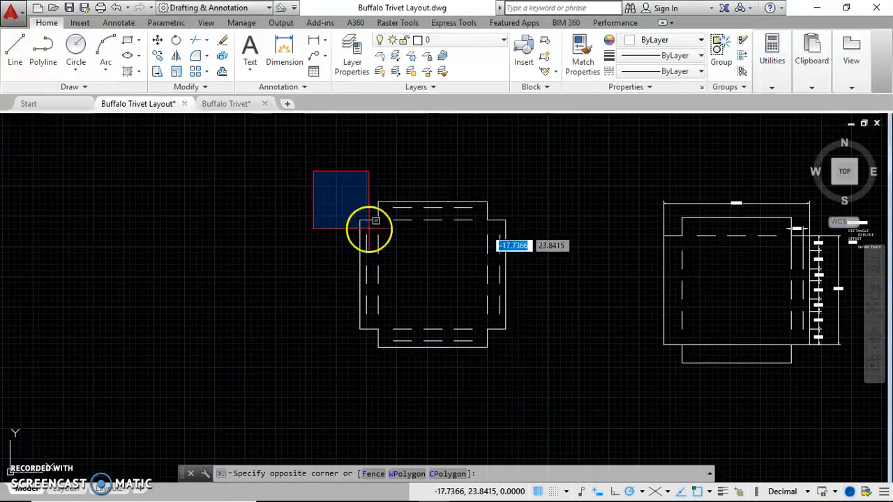
left_click(560, 395)
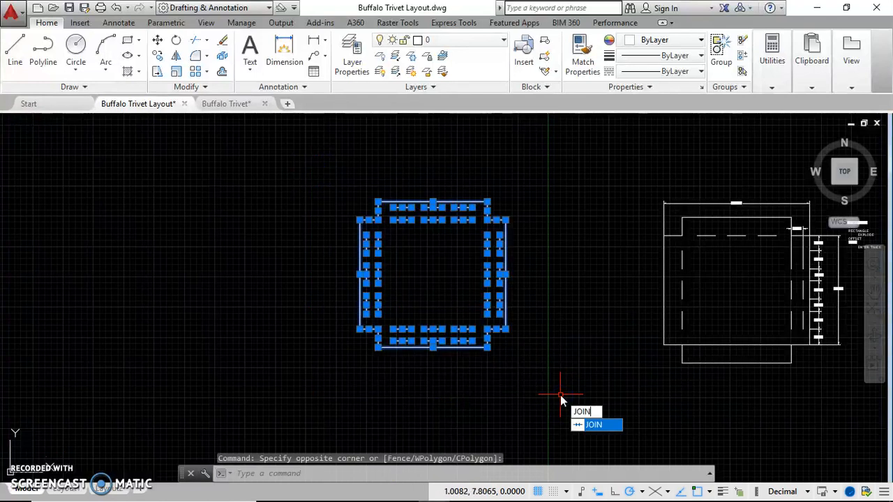
key("Return")
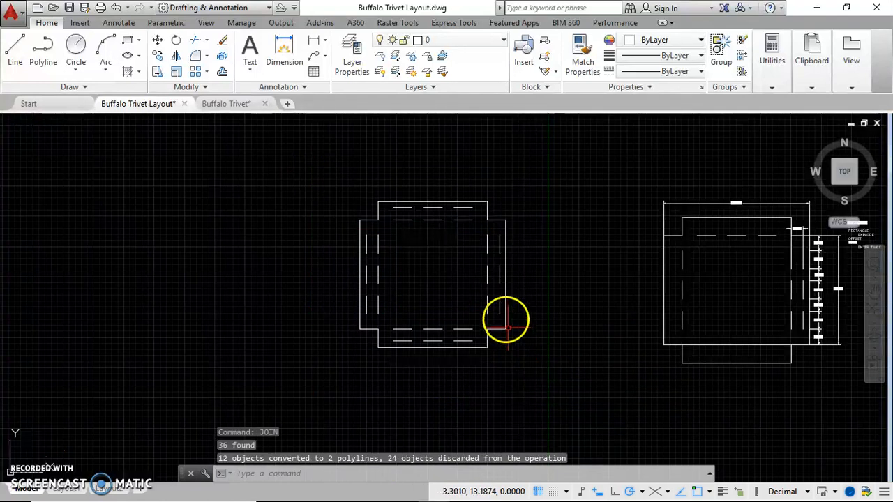